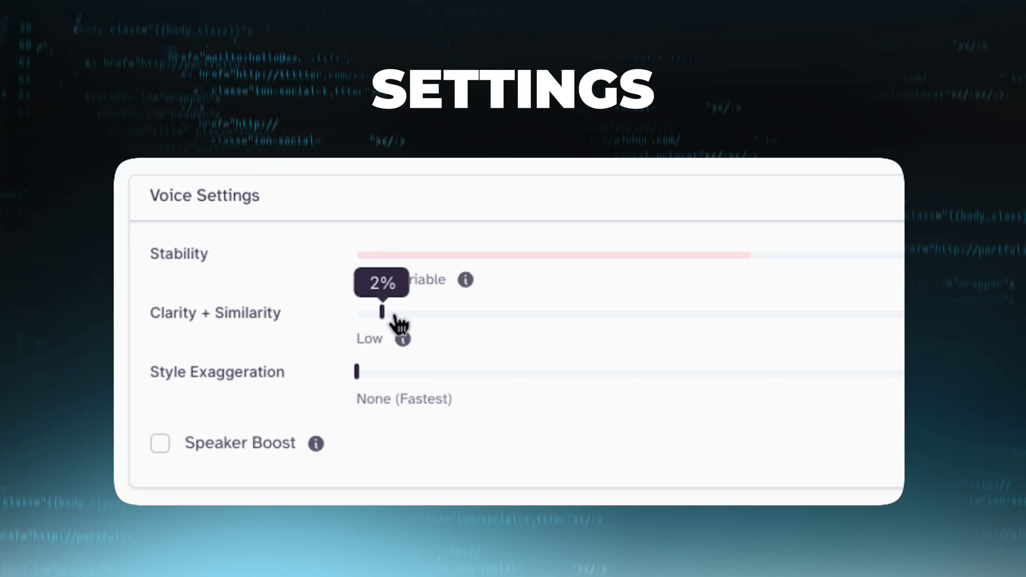
pyautogui.moveTo(390, 316); pyautogui.dragTo(583, 321)
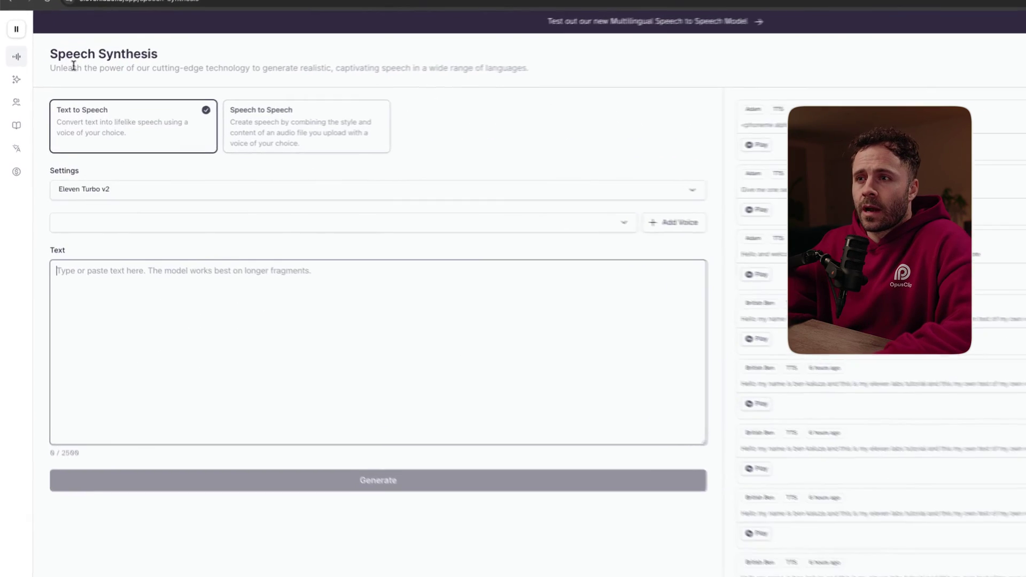
# Step: View the Speech to Speech mode, return to Text to Speech, and enter a short first-name introduction as the text
pyautogui.click(265, 126)
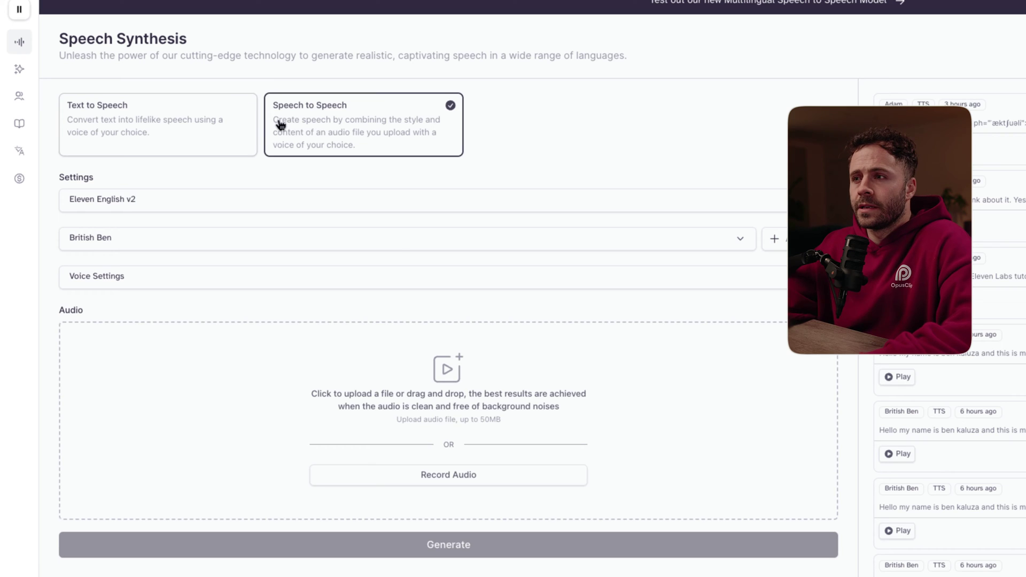
pyautogui.click(180, 138)
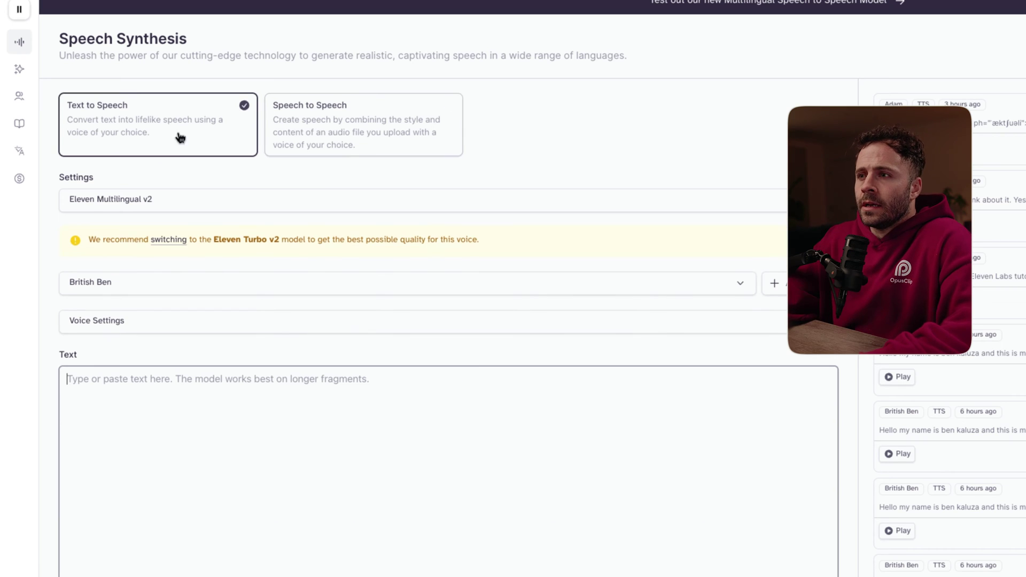
pyautogui.write('hello my name is ben')
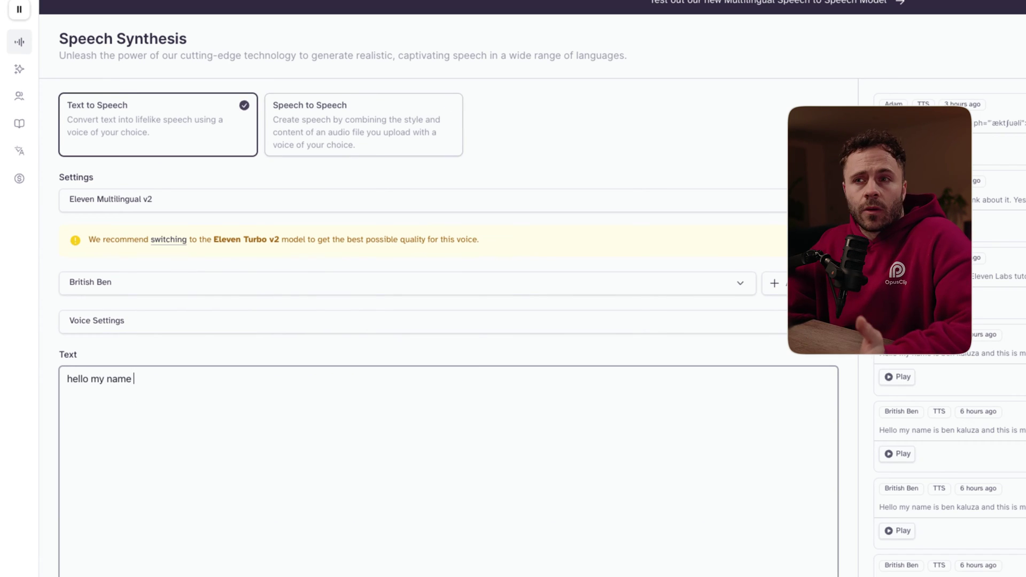
# Step: Switch to Speech to Speech, upload the ElevenLabs audio file as source, and remove it again
pyautogui.click(348, 150)
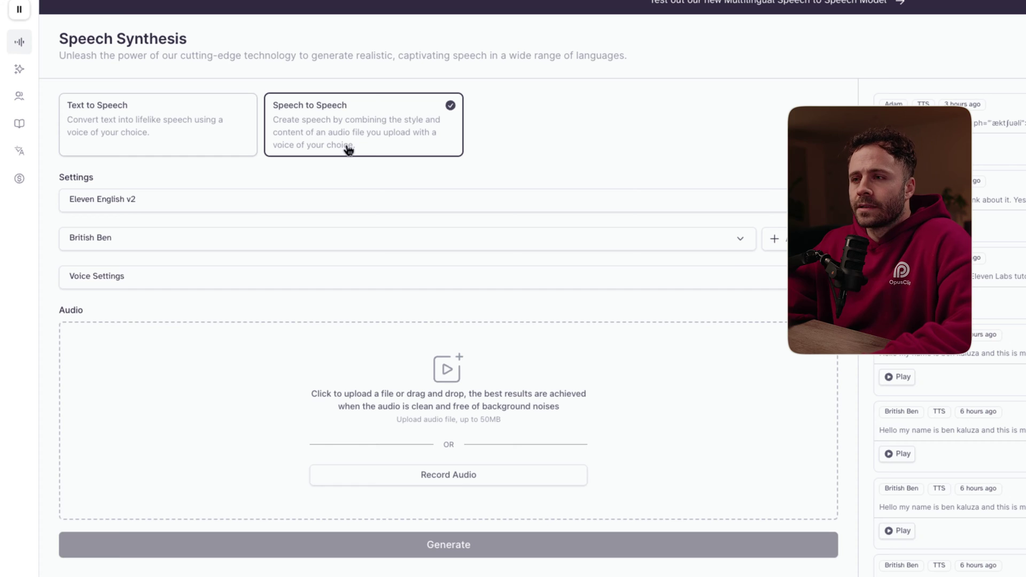
pyautogui.moveTo(2, 299); pyautogui.dragTo(467, 402)
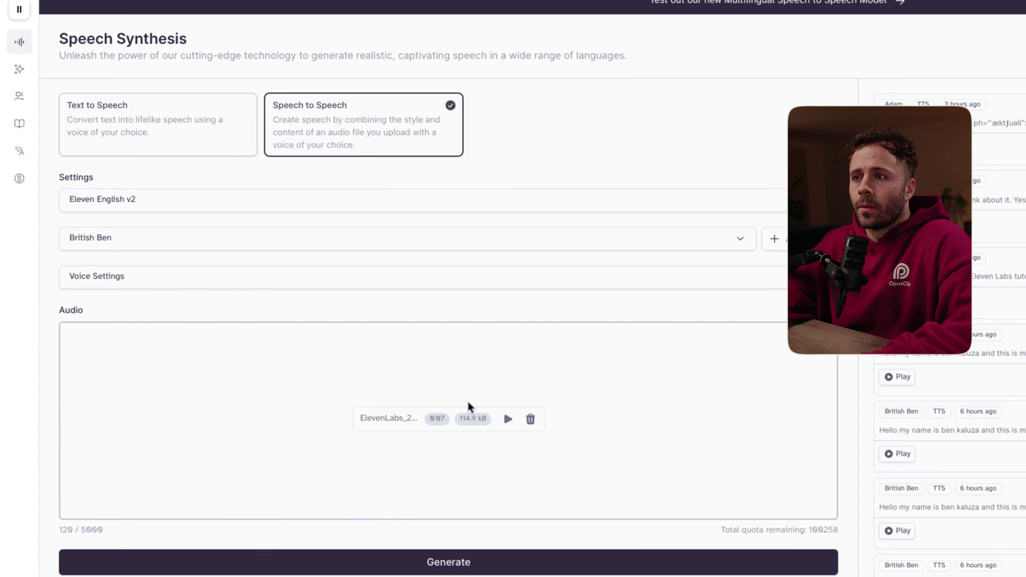
pyautogui.click(530, 419)
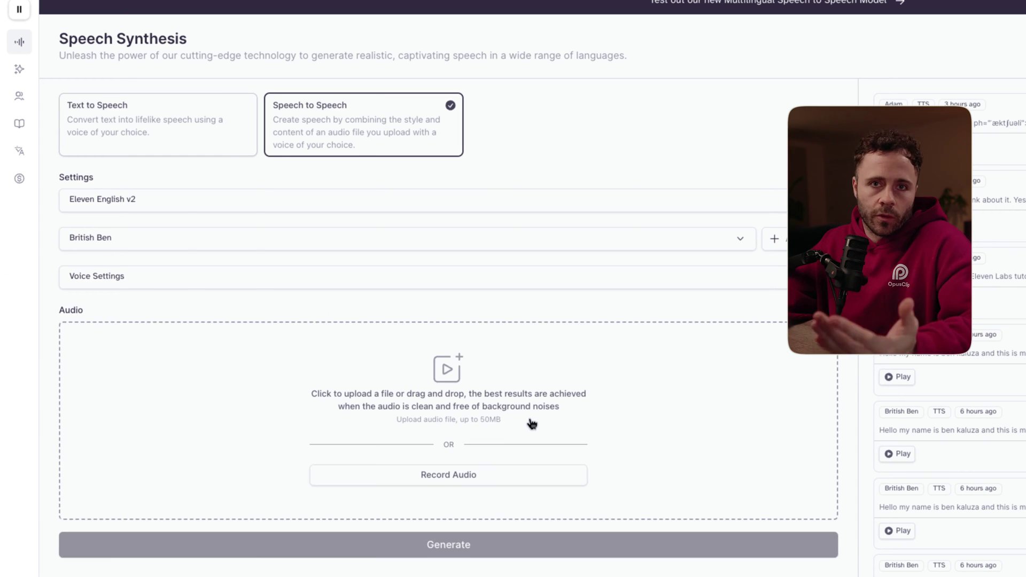
# Step: Record a spoken clip of about 4 seconds as the source audio for Speech to Speech
pyautogui.click(456, 474)
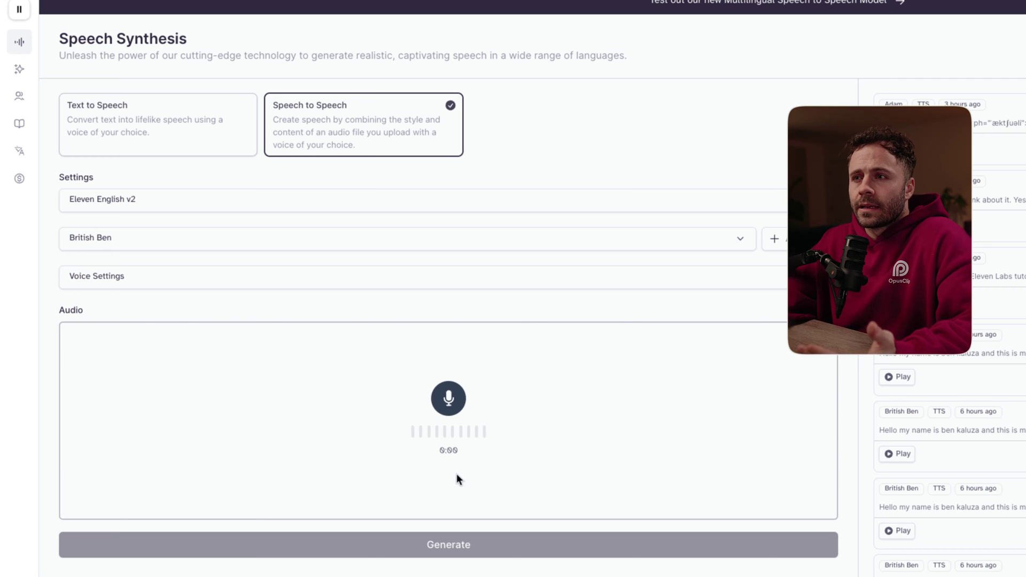
pyautogui.click(449, 406)
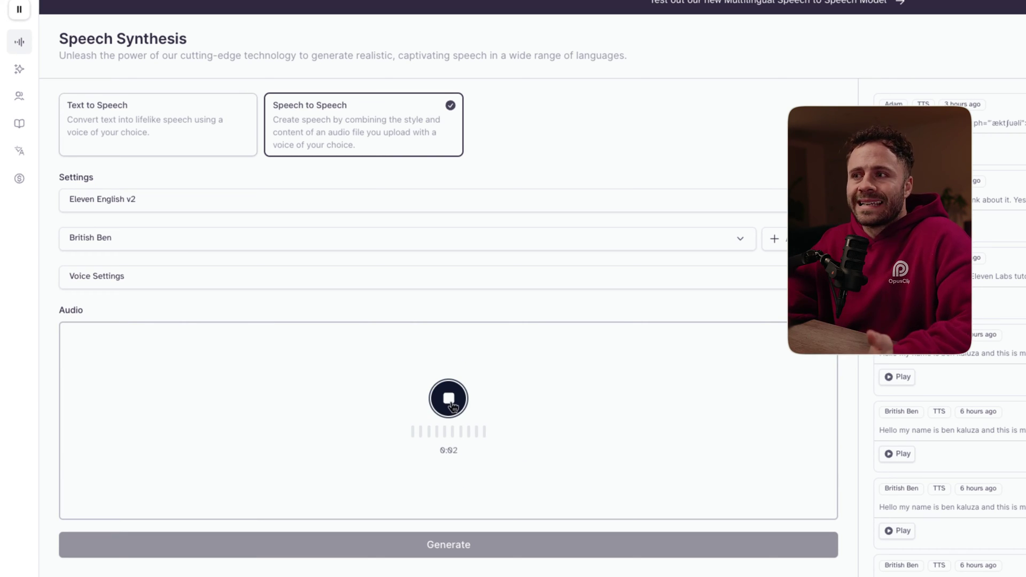
pyautogui.click(449, 401)
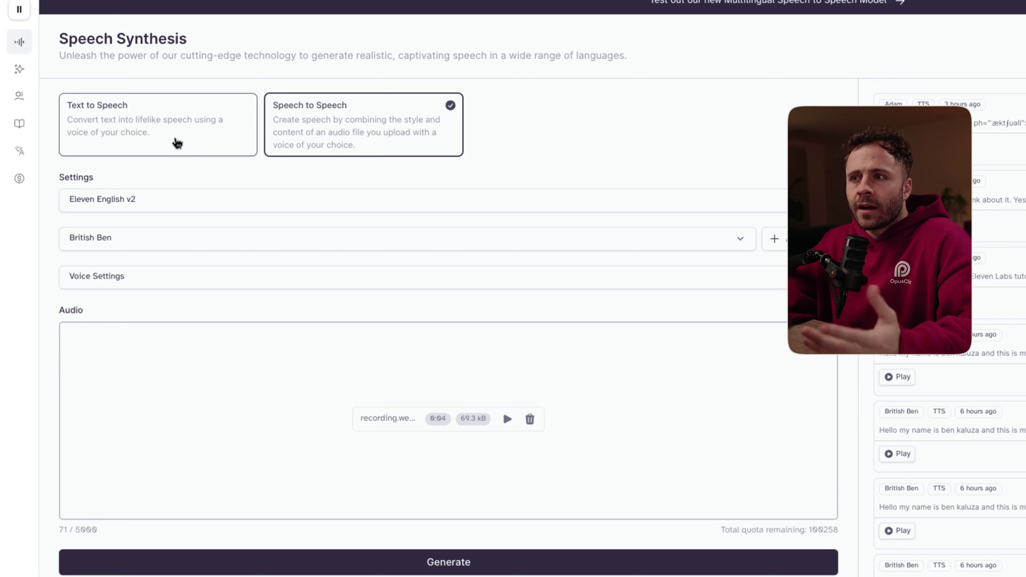
# Step: Return to Text to Speech, preview the premade Adam voice, and select it as the voice
pyautogui.click(178, 142)
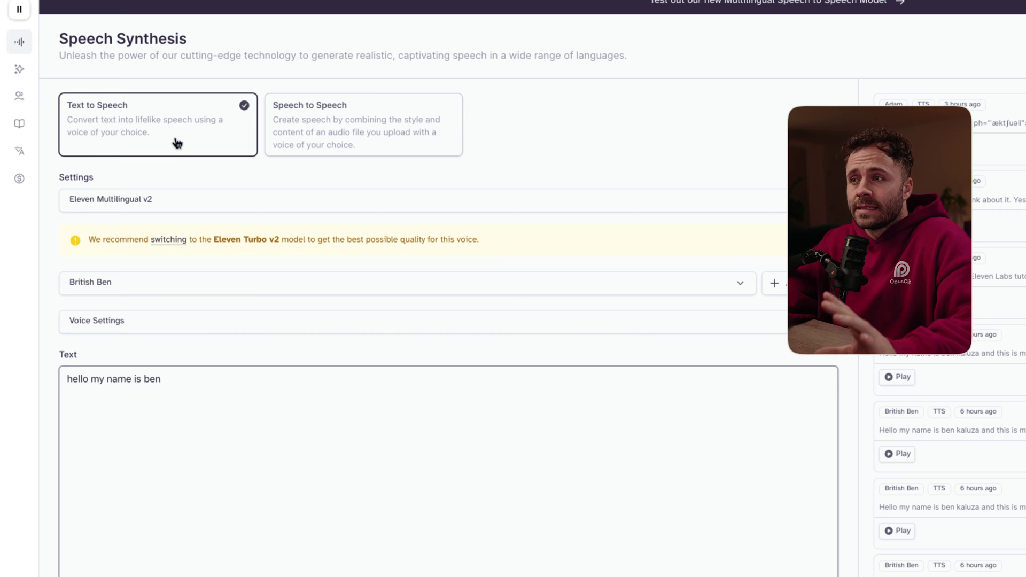
pyautogui.click(140, 275)
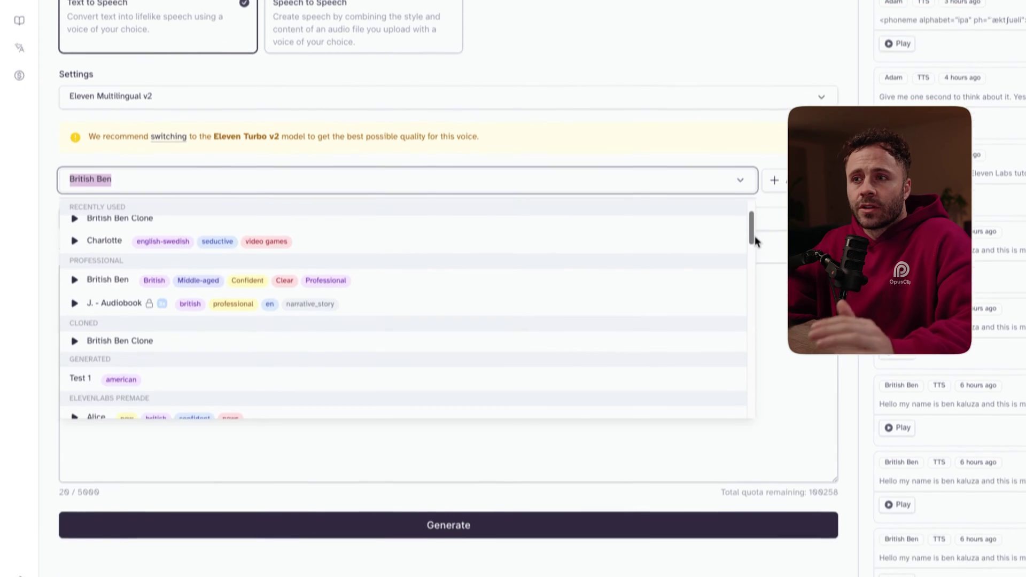
pyautogui.scroll(-2, 749, 190)
pyautogui.moveTo(749, 188)
pyautogui.mouseDown()
pyautogui.moveTo(754, 295)
pyautogui.moveTo(749, 207)
pyautogui.mouseUp()
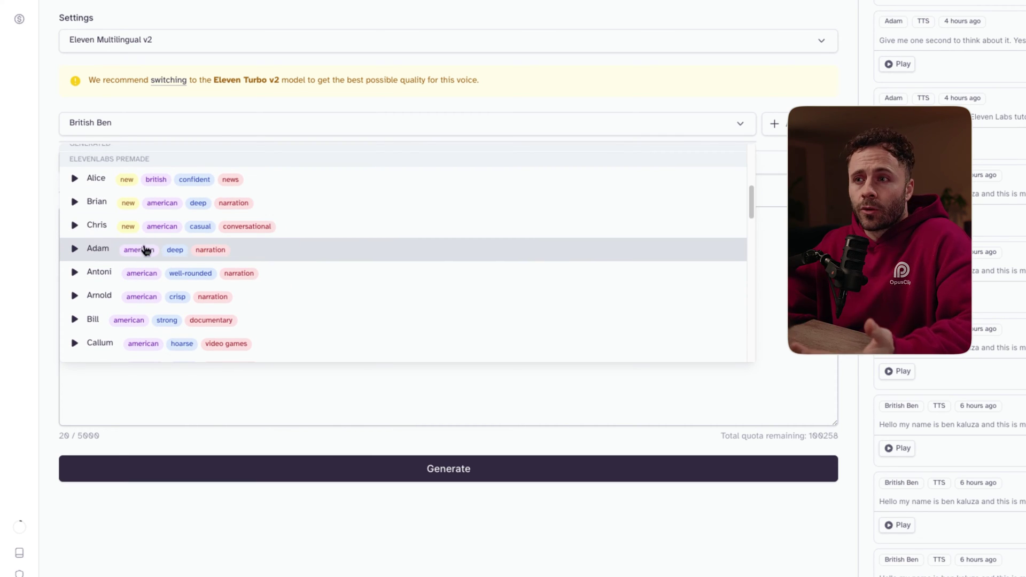
pyautogui.click(75, 251)
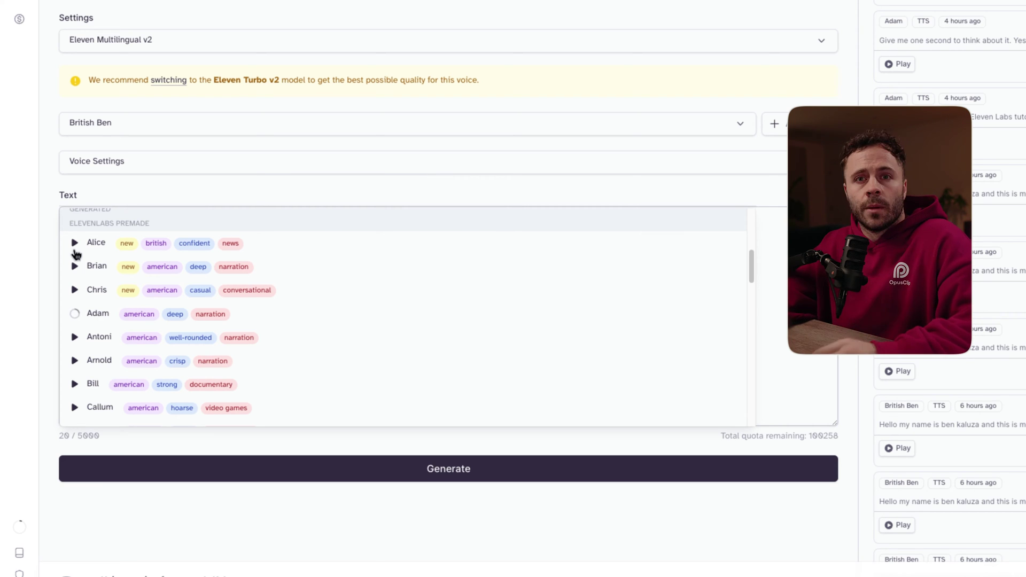
pyautogui.click(97, 320)
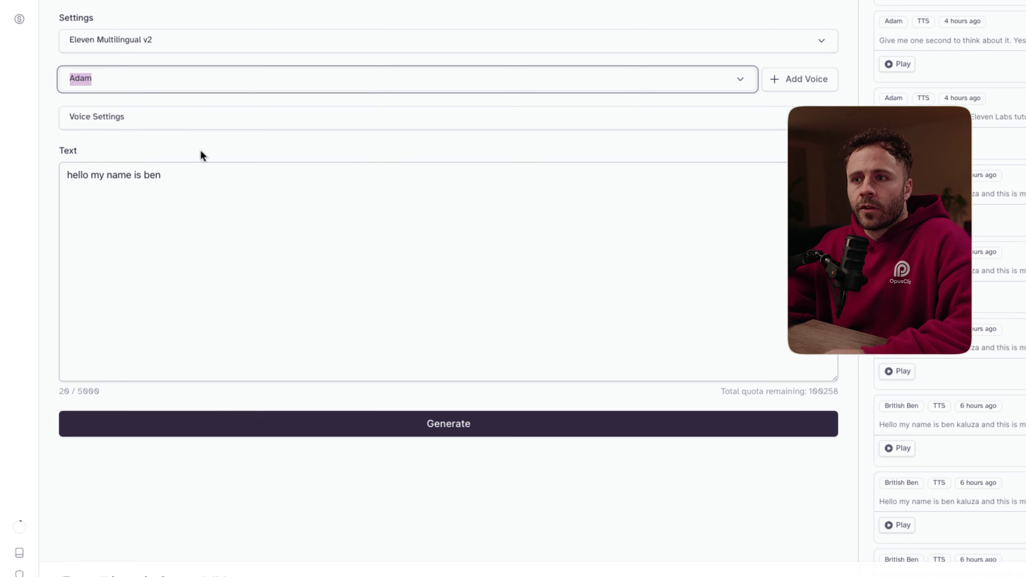
# Step: Switch the model to Eleven English v2, highlight the model recommendation, and switch back to Eleven Multilingual v2
pyautogui.click(191, 44)
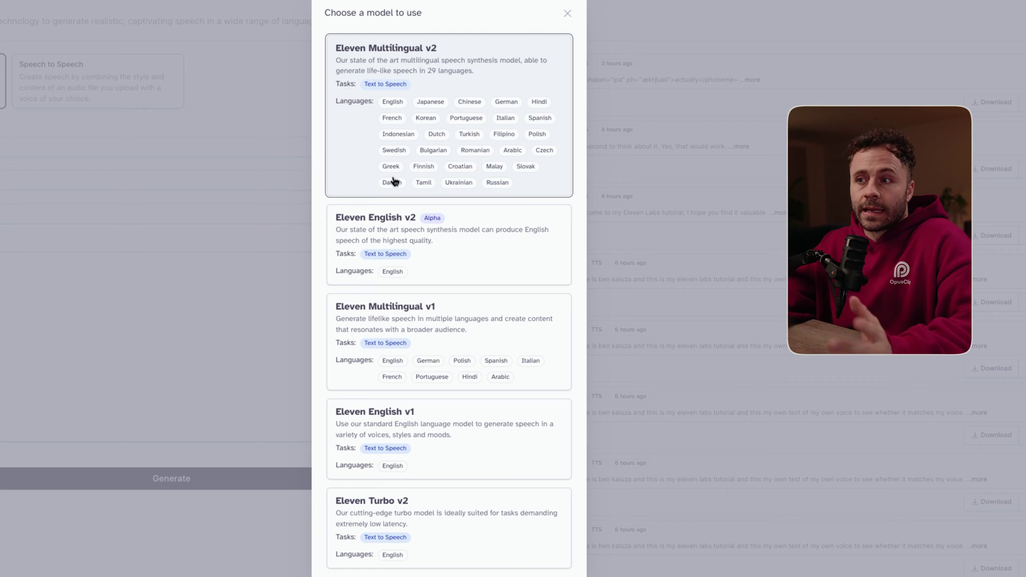
pyautogui.click(389, 234)
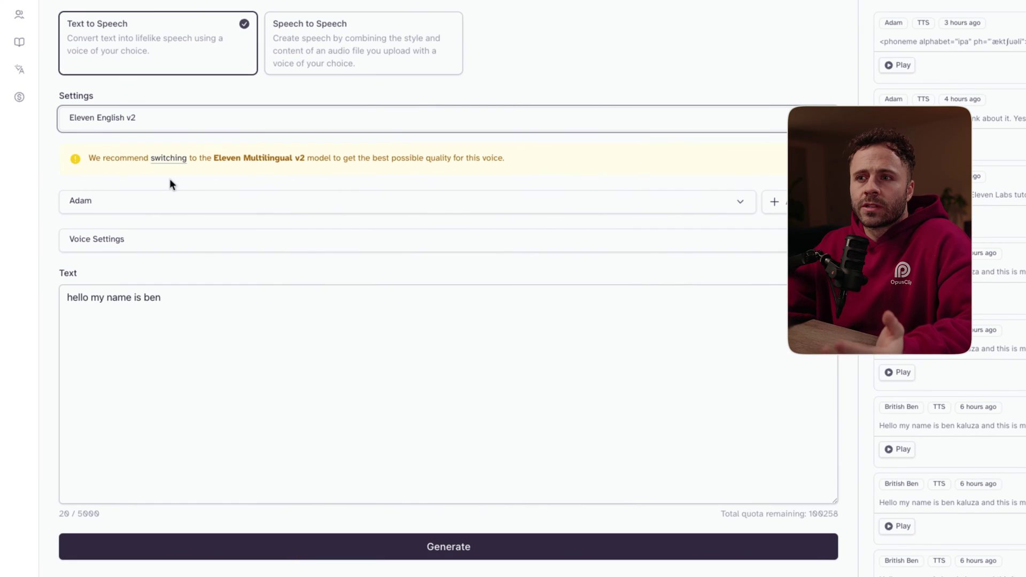
pyautogui.moveTo(91, 157); pyautogui.dragTo(473, 155)
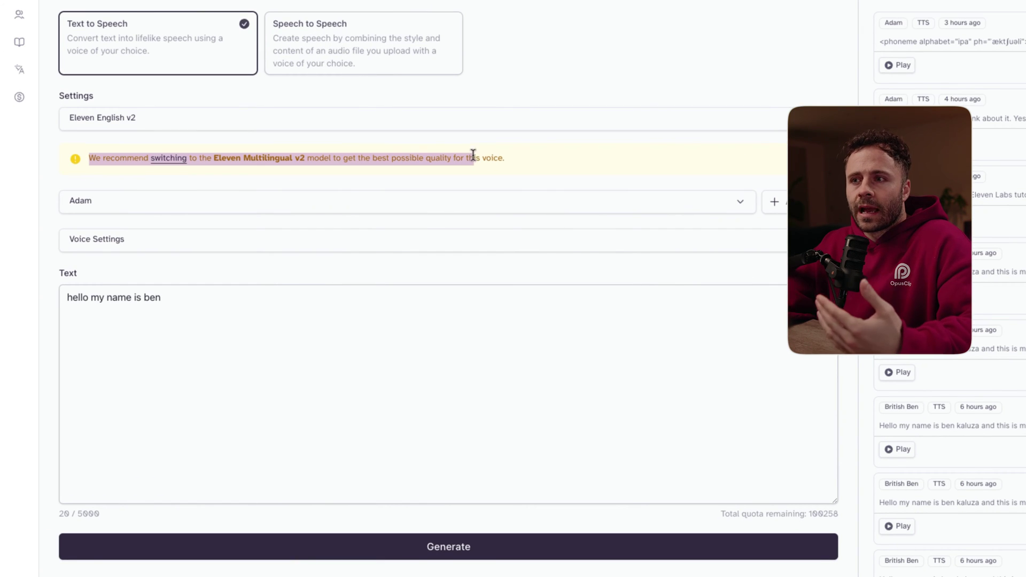
pyautogui.click(466, 124)
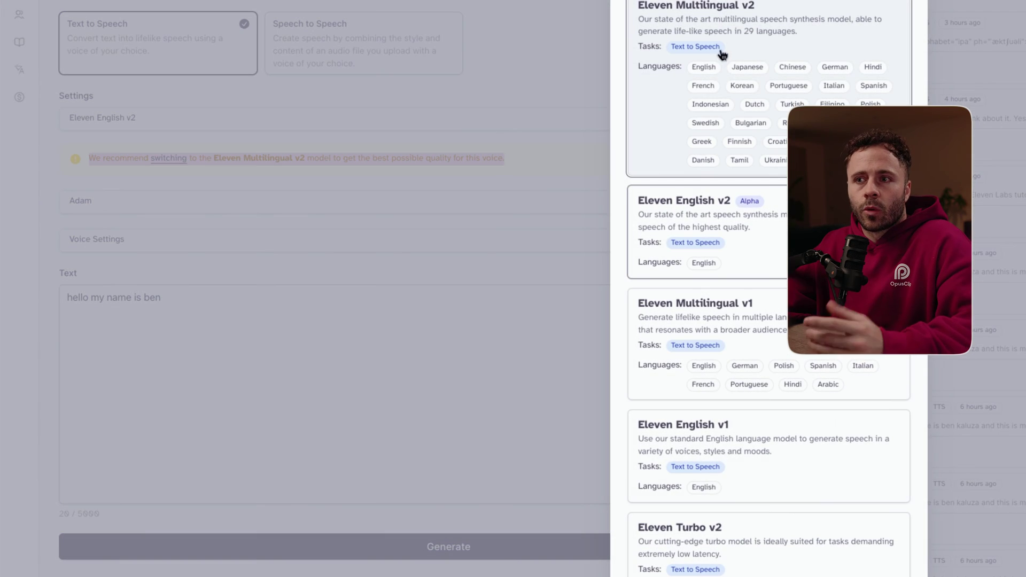
pyautogui.click(734, 42)
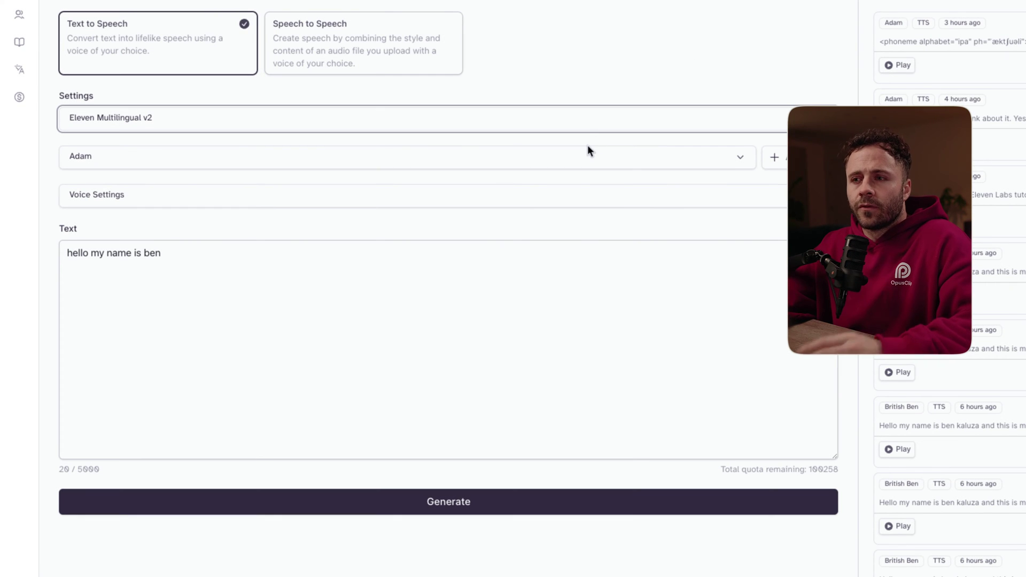
# Step: Expand the voice settings, read the Stability hint, and lower Stability to 30% before raising it back to the maximum
pyautogui.click(612, 196)
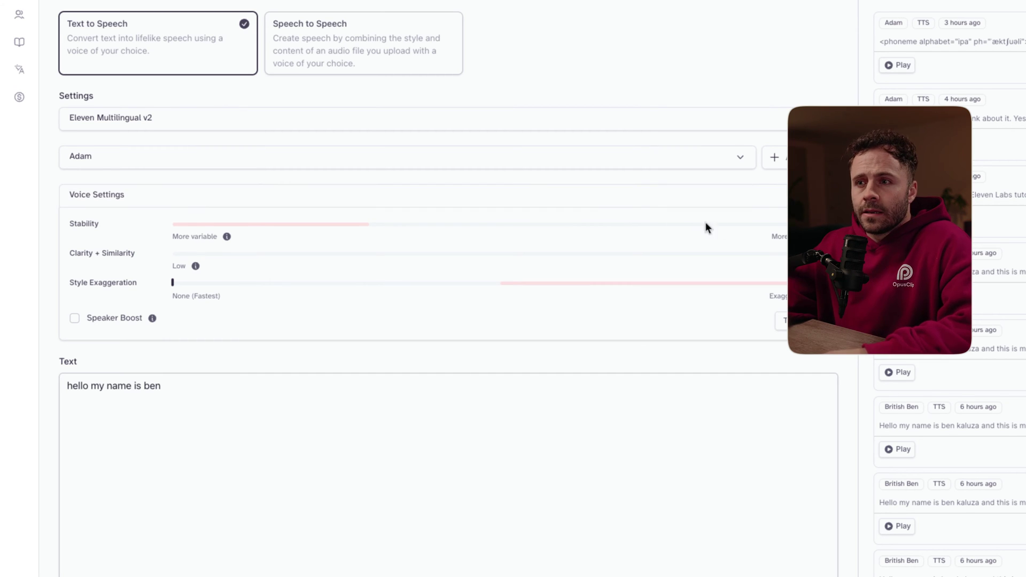
pyautogui.moveTo(822, 241)
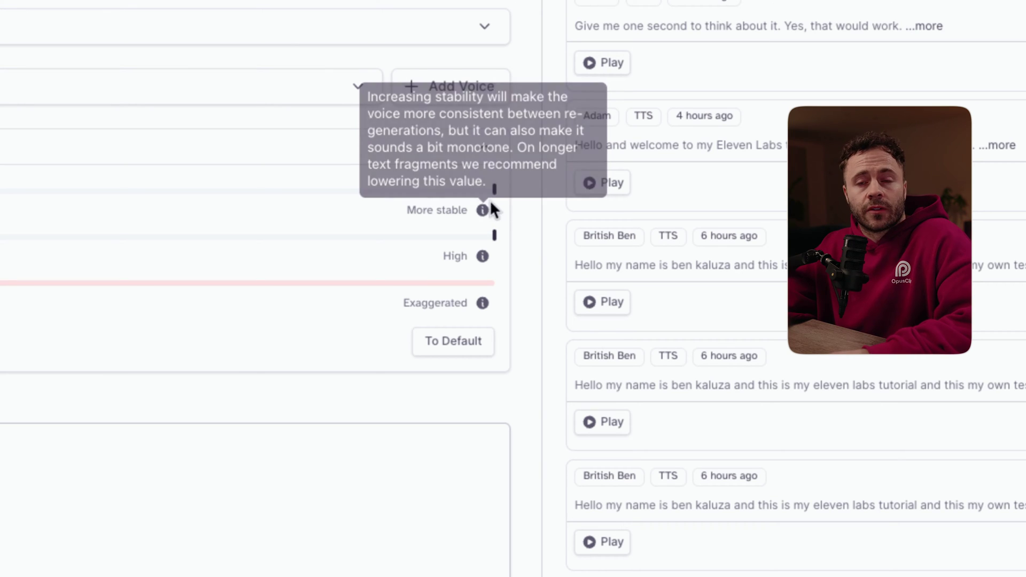
pyautogui.moveTo(495, 197); pyautogui.dragTo(307, 201)
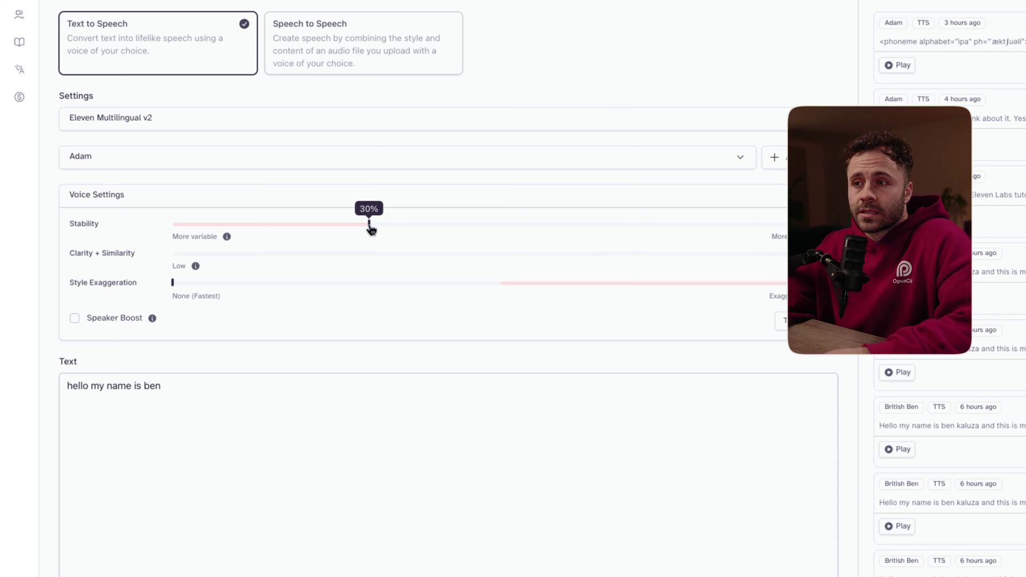
pyautogui.moveTo(384, 229); pyautogui.dragTo(468, 231)
pyautogui.moveTo(615, 232); pyautogui.dragTo(700, 228)
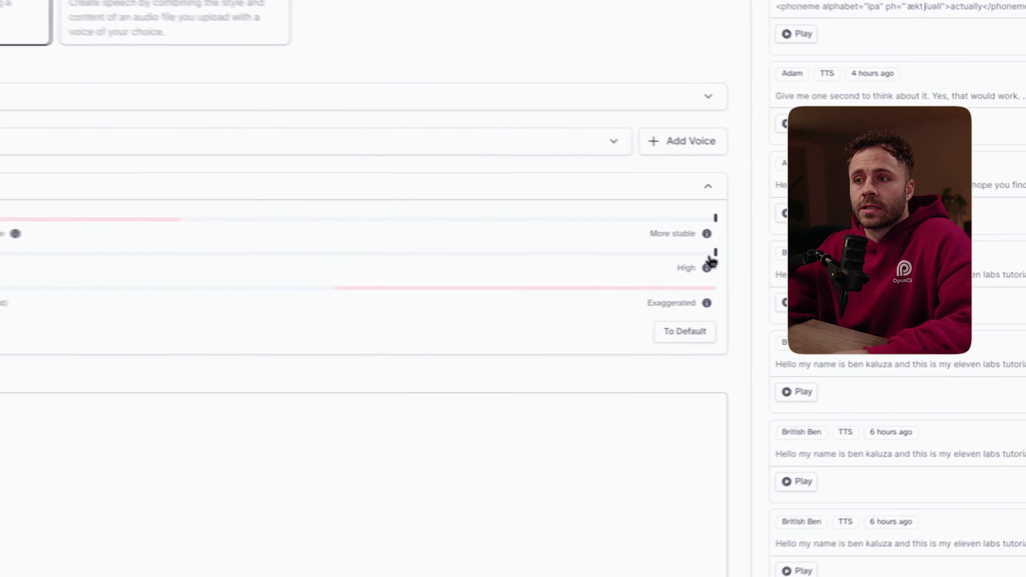
# Step: Lower Clarity + Similarity to its minimum, read the hint for low values, and raise it back to the high end
pyautogui.moveTo(706, 258)
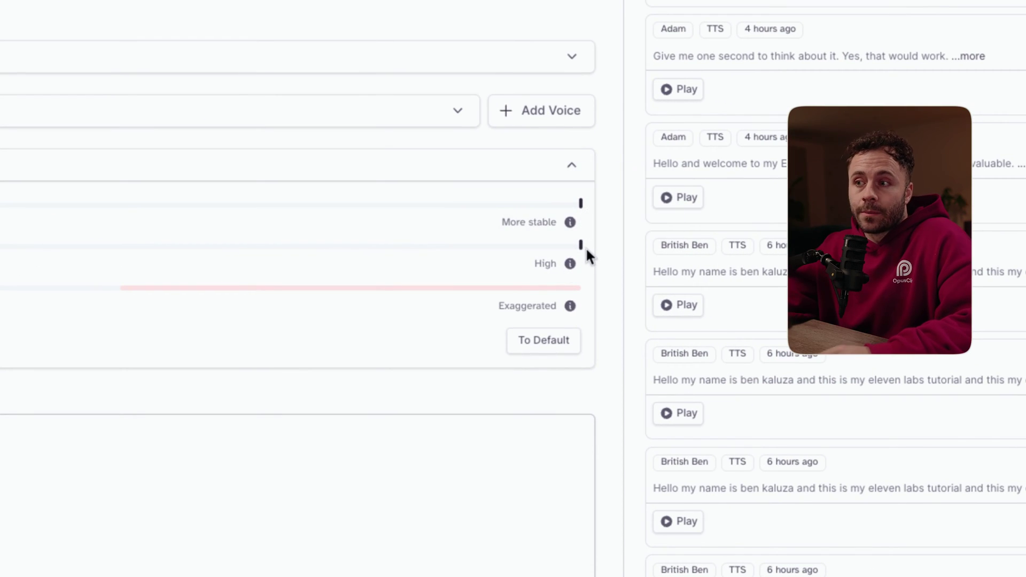
pyautogui.moveTo(580, 245); pyautogui.dragTo(561, 249)
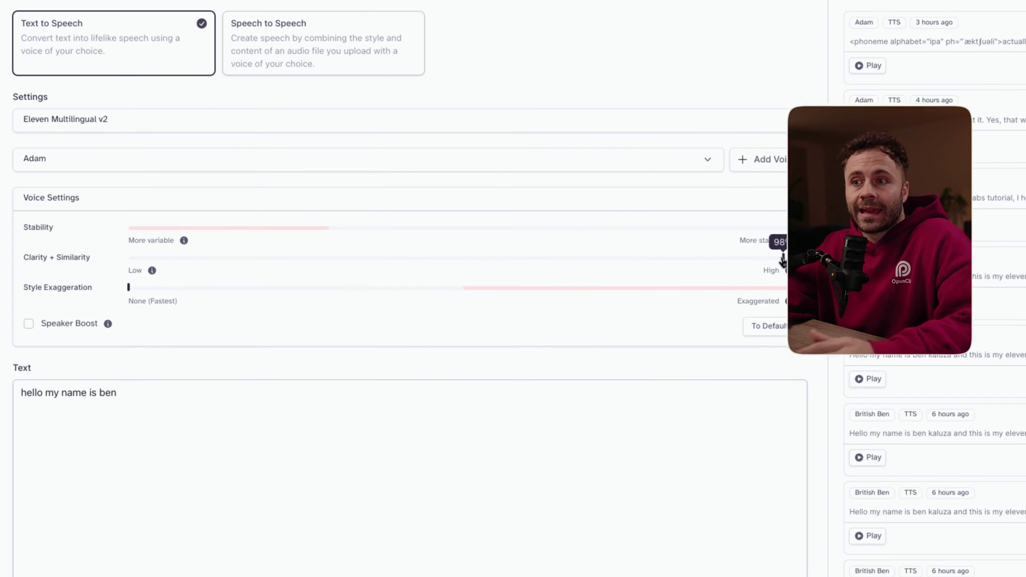
pyautogui.moveTo(781, 259); pyautogui.dragTo(134, 269)
pyautogui.moveTo(152, 271)
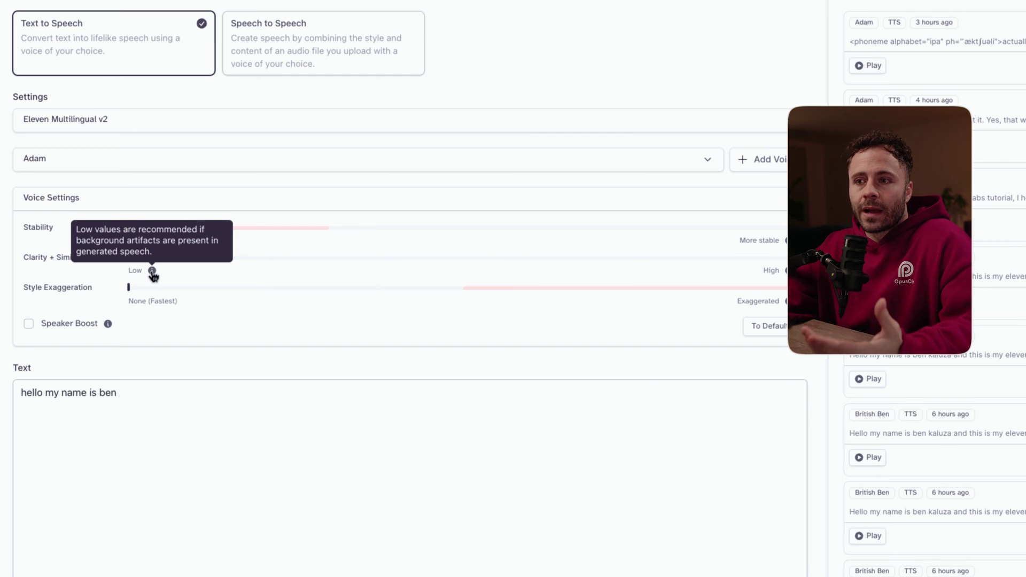
pyautogui.moveTo(130, 258)
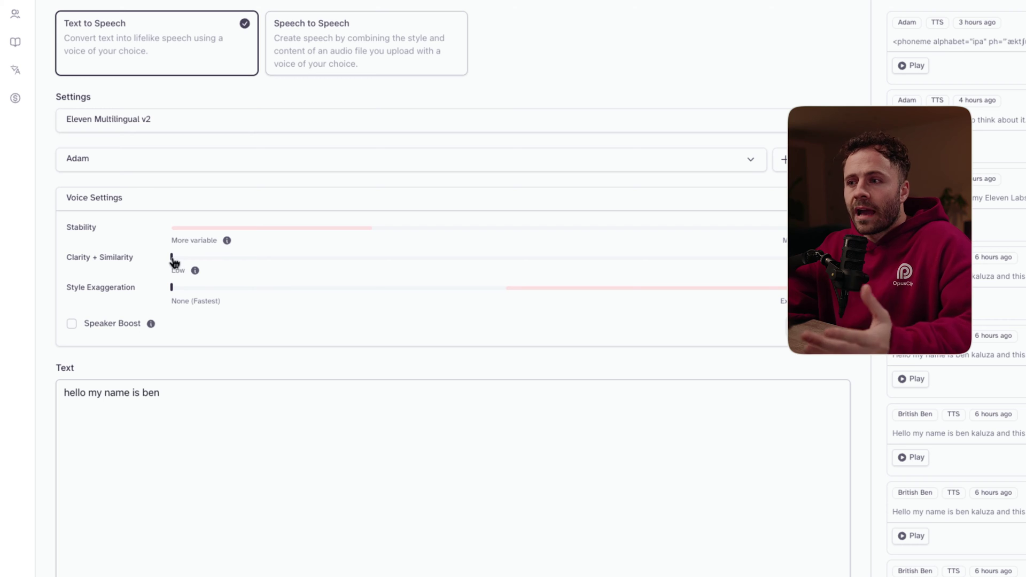
pyautogui.moveTo(171, 263); pyautogui.dragTo(683, 258)
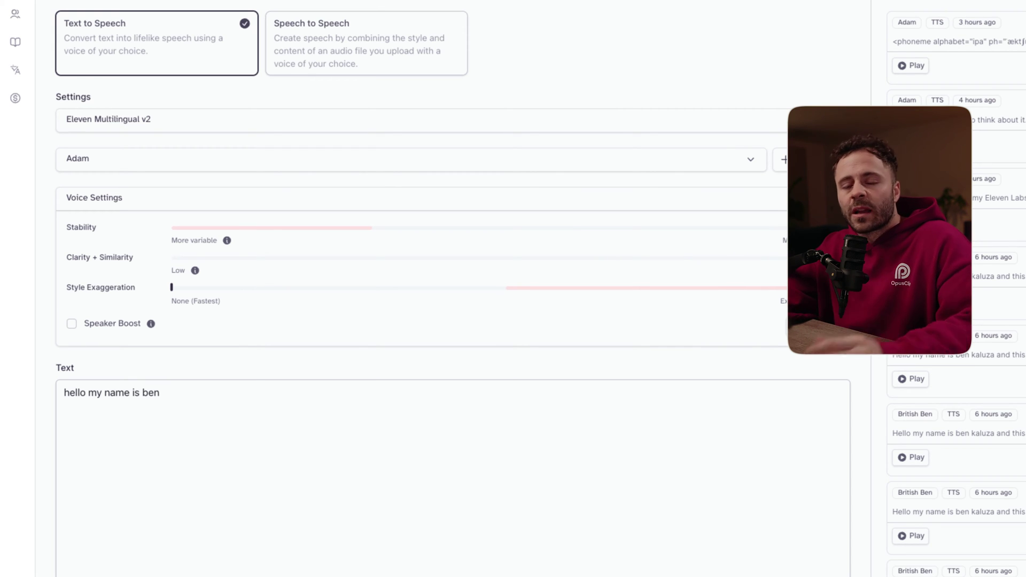
# Step: Raise Style Exaggeration to 52% and bring it back down to 0%
pyautogui.moveTo(832, 301)
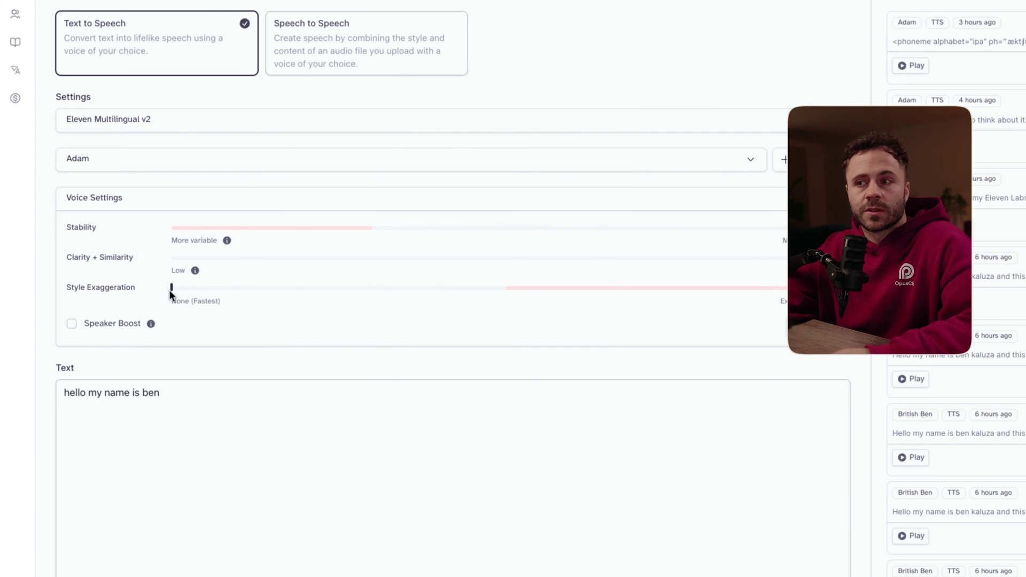
pyautogui.moveTo(177, 290); pyautogui.dragTo(530, 294)
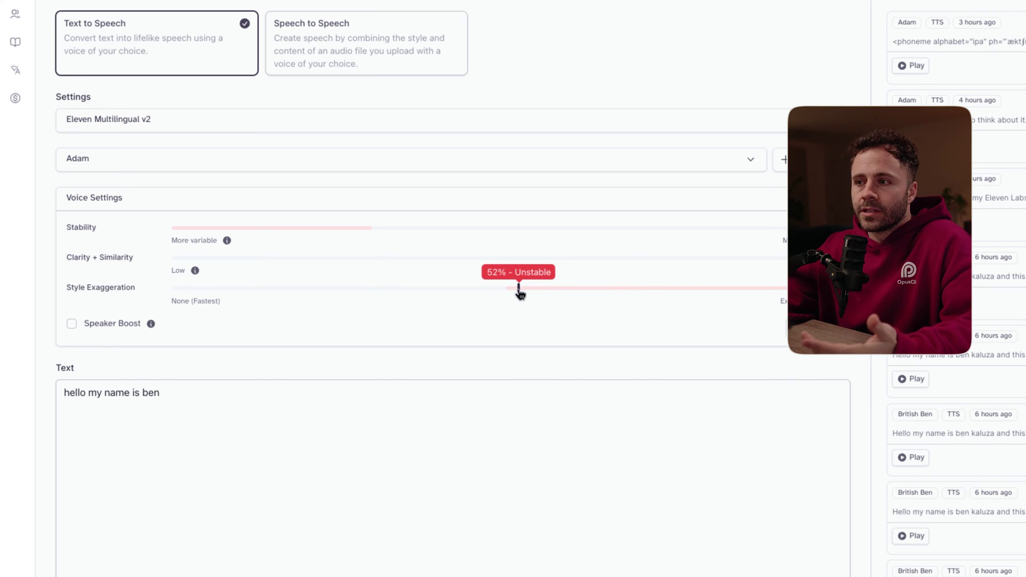
pyautogui.moveTo(519, 294); pyautogui.dragTo(383, 289)
pyautogui.moveTo(279, 288); pyautogui.dragTo(194, 291)
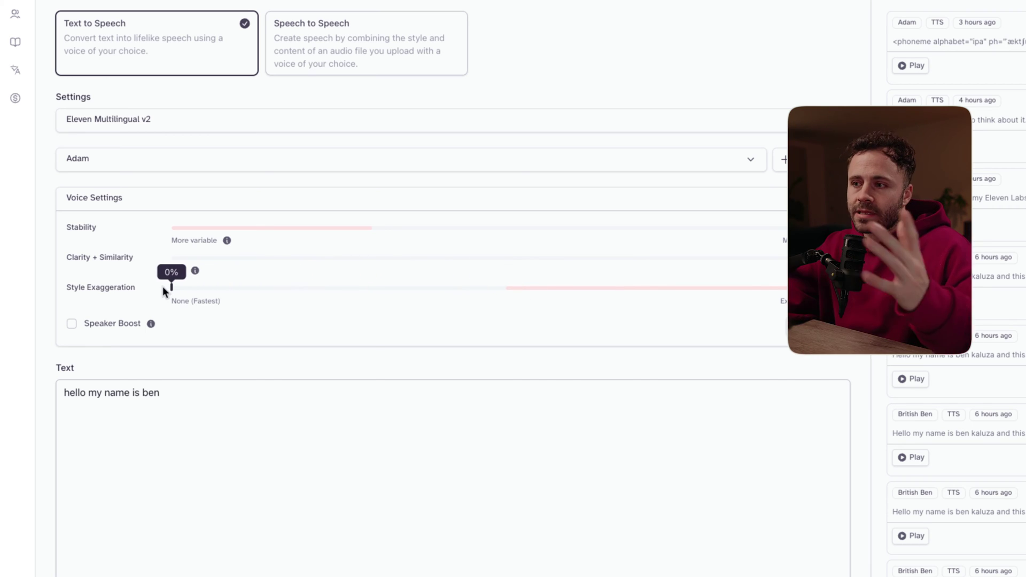
# Step: Turn on Speaker Boost for the Adam voice and view its explanation
pyautogui.click(72, 324)
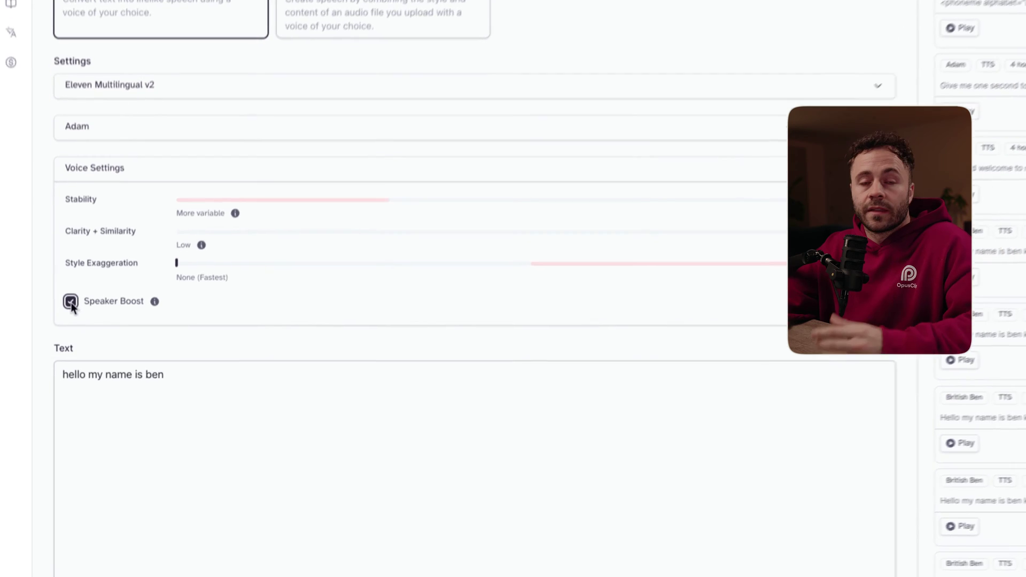
pyautogui.moveTo(151, 325)
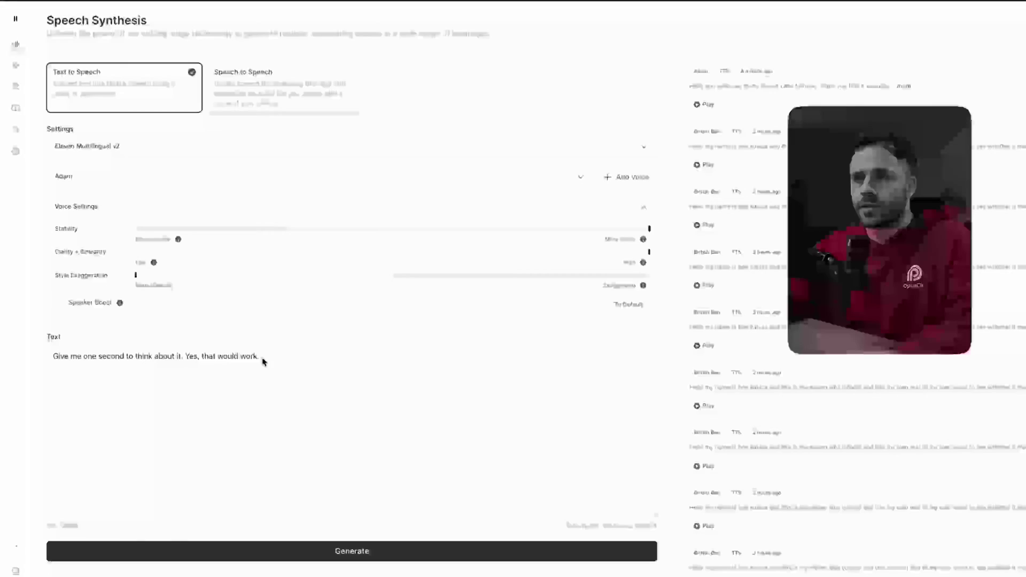
# Step: Select the whole text "Give me one second to think about it. Yes, that would work." in the speech prompt
pyautogui.click(169, 359)
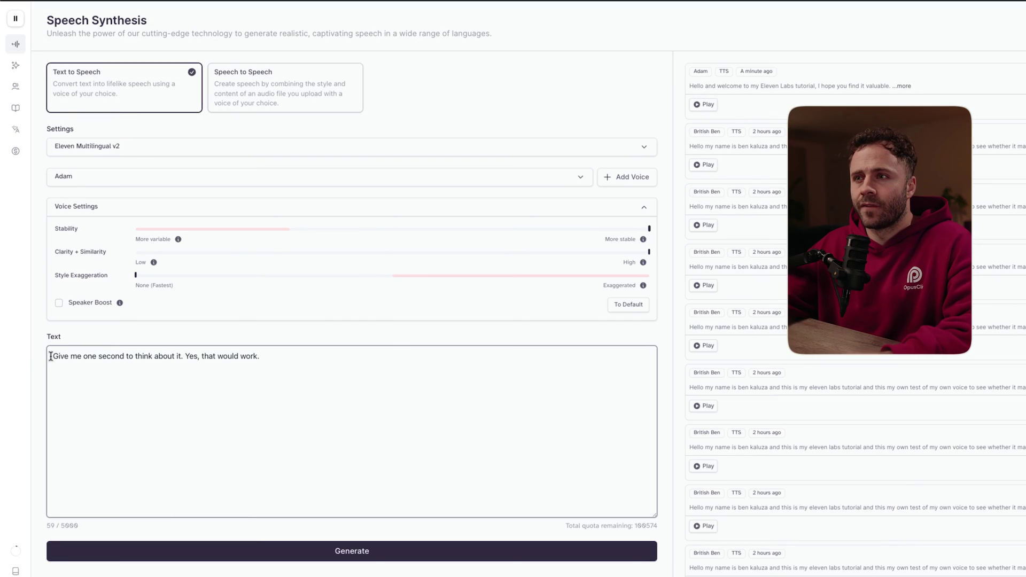
pyautogui.moveTo(52, 356); pyautogui.dragTo(282, 355)
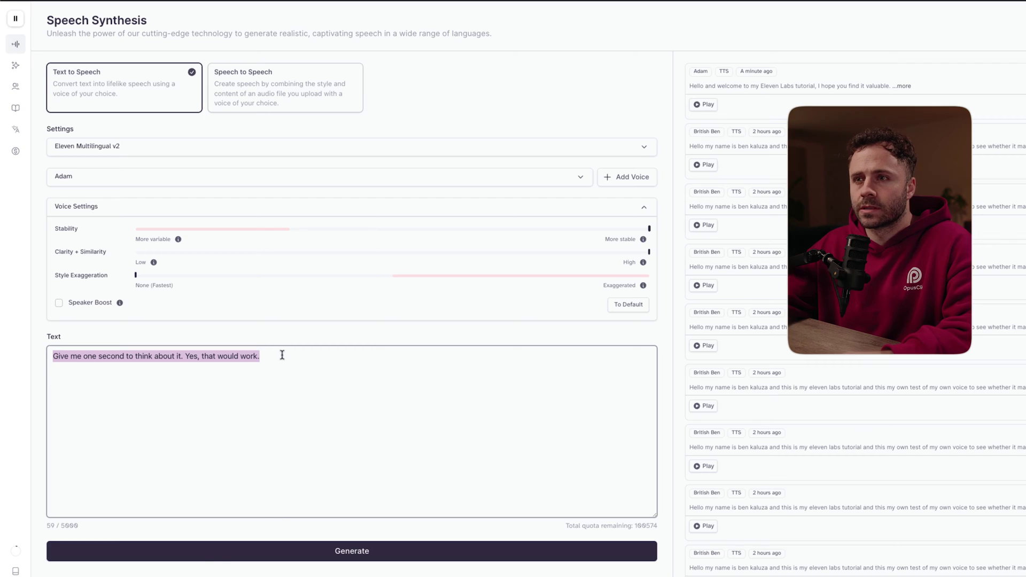
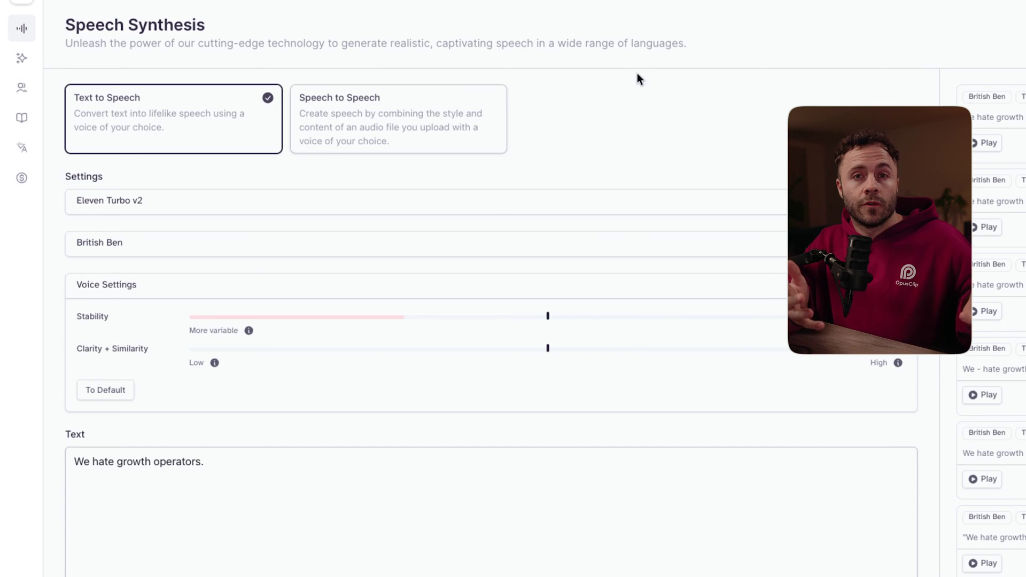
# Step: Switch the synthesis mode to Speech to Speech and bring an audio file onto the audio upload area
pyautogui.click(389, 109)
pyautogui.scroll(-1, 604, 125)
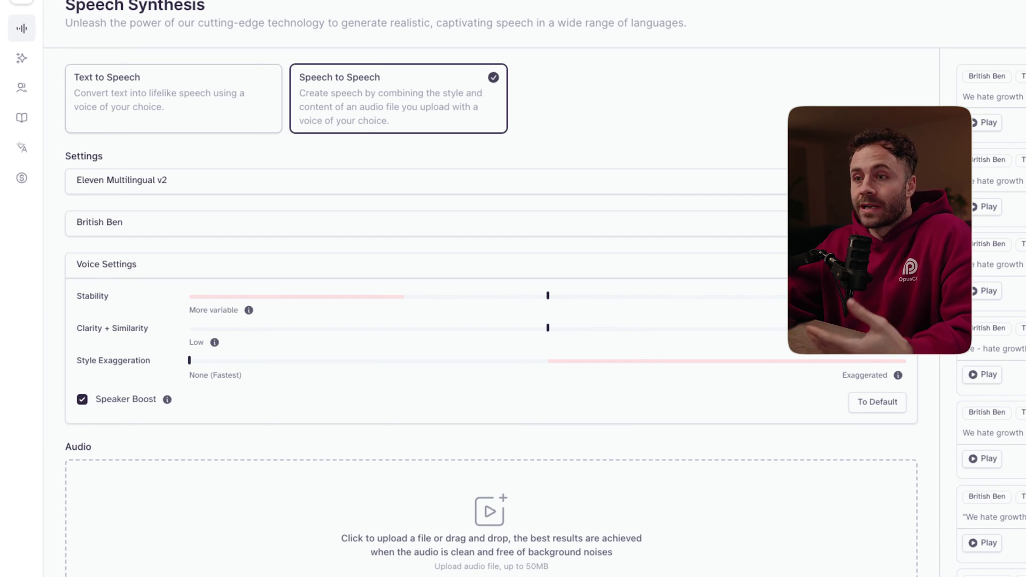
pyautogui.moveTo(0, 438); pyautogui.dragTo(509, 525)
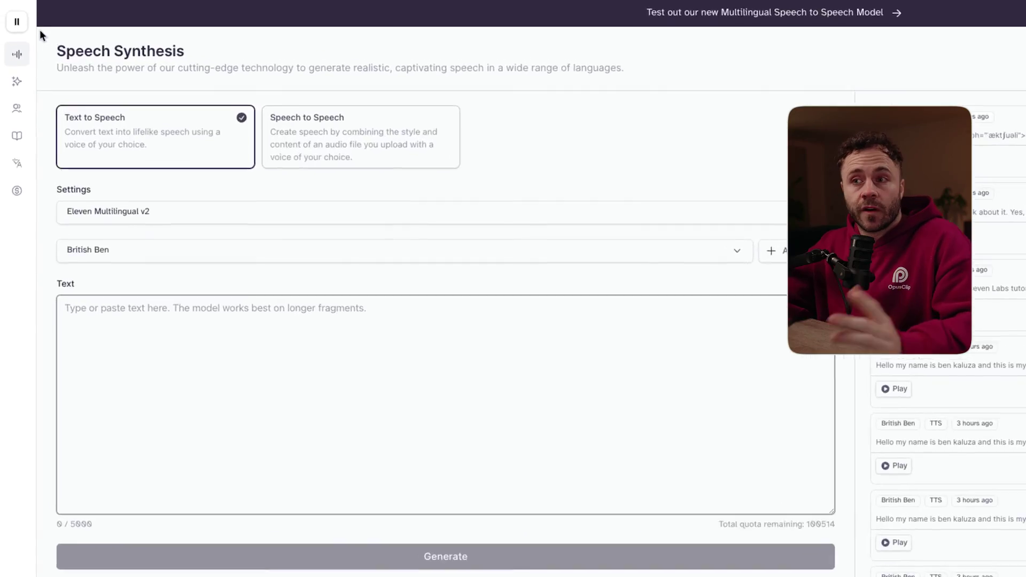
# Step: Go to VoiceLab and start creating a new voice with Voice Design
pyautogui.moveTo(22, 28)
pyautogui.click(60, 118)
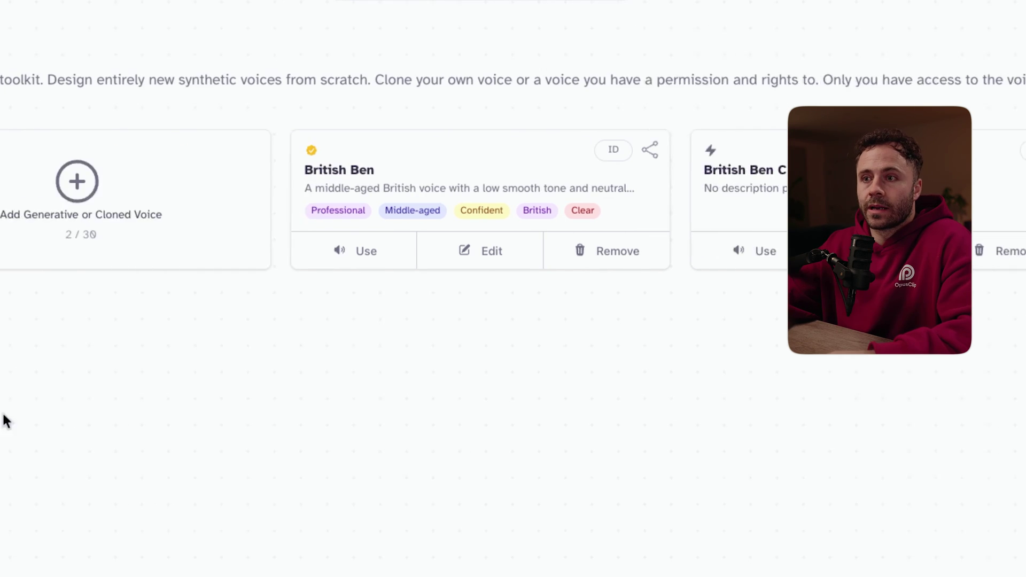
pyautogui.click(282, 215)
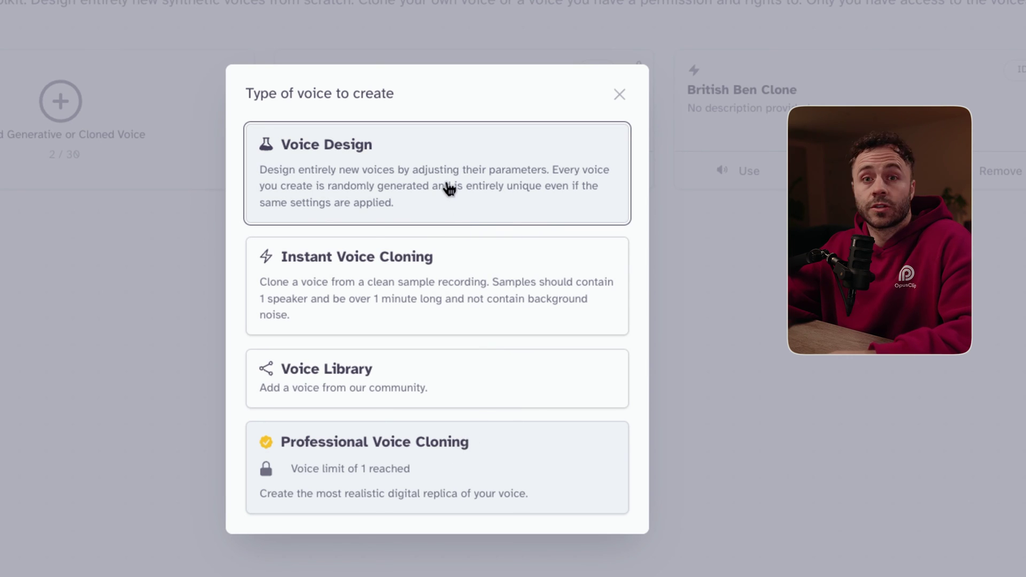
pyautogui.click(449, 188)
# Step: Look through the gender, age and accent choices for the new voice, keeping Female, Young and American
pyautogui.click(503, 132)
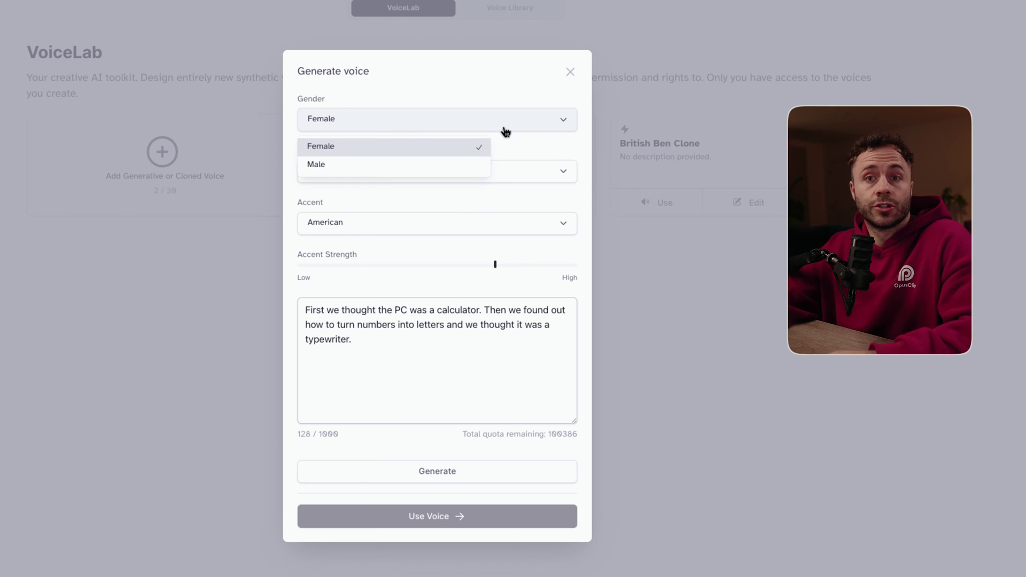
pyautogui.click(505, 132)
pyautogui.click(512, 173)
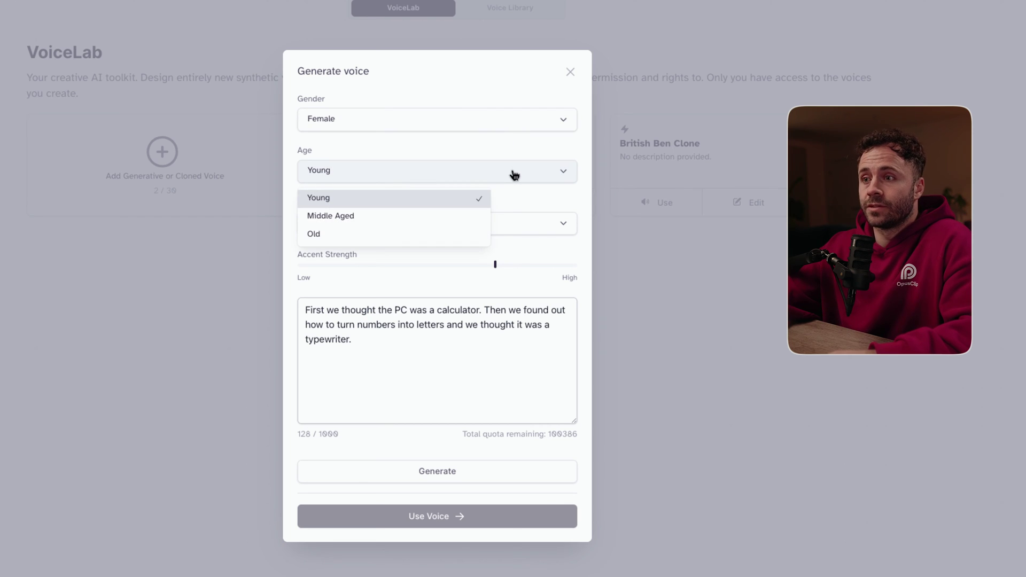
pyautogui.click(514, 175)
pyautogui.click(524, 224)
pyautogui.click(524, 224)
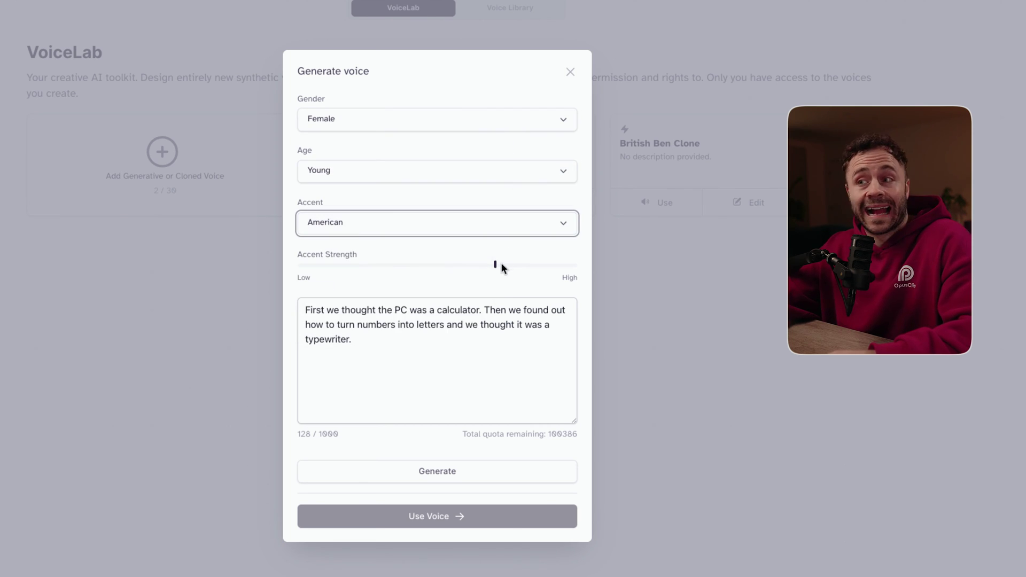
# Step: Generate a sample of the young American female voice and create it as a voice named Test 1
pyautogui.click(450, 469)
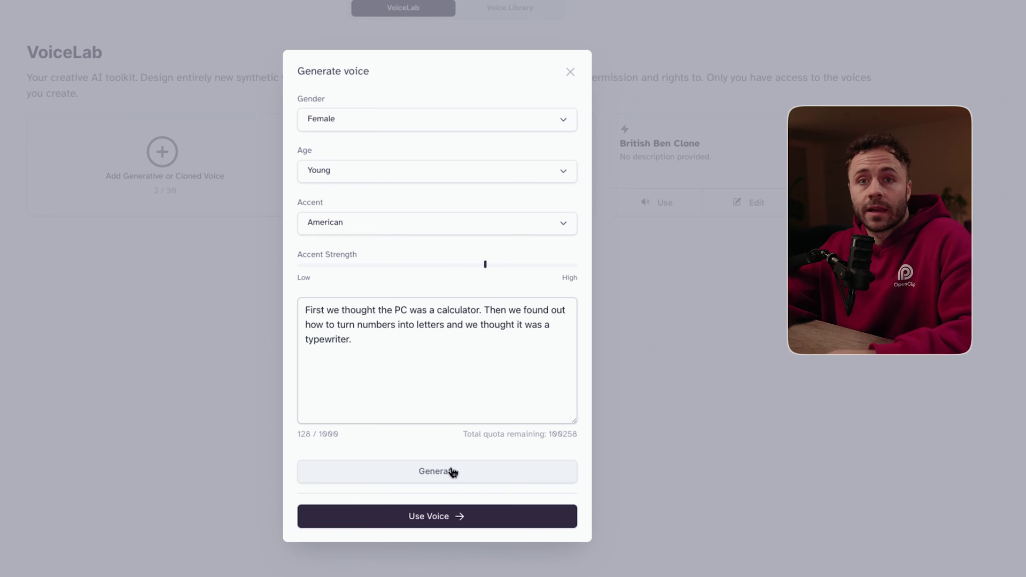
pyautogui.click(454, 516)
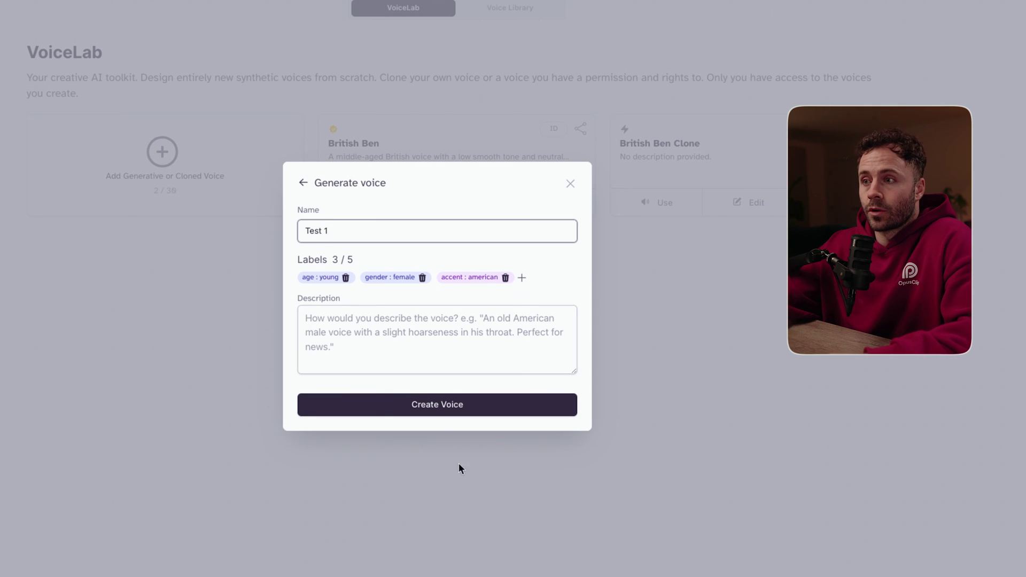
pyautogui.click(437, 402)
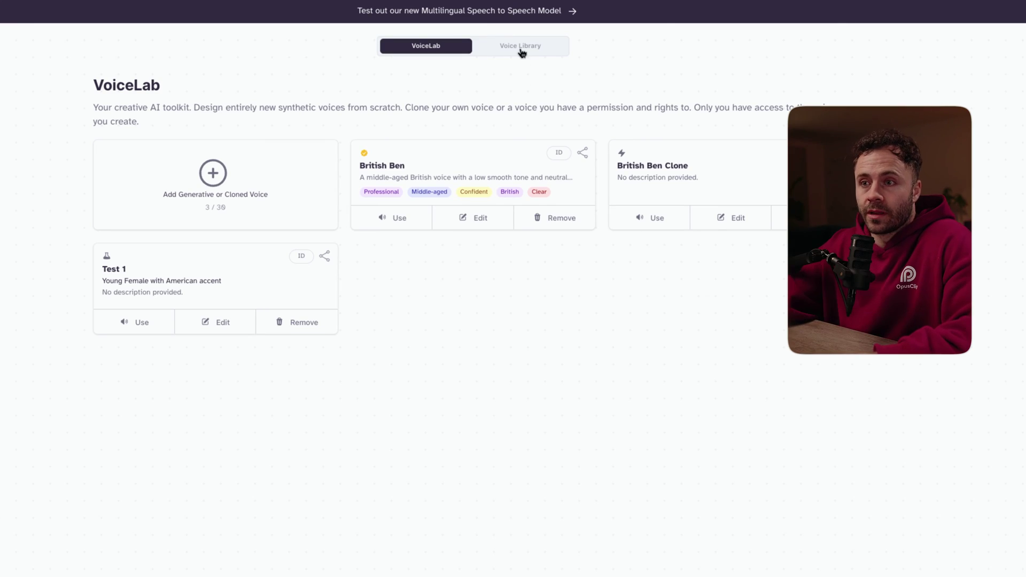
# Step: Open the Voice Library and browse the trending community voices
pyautogui.click(522, 51)
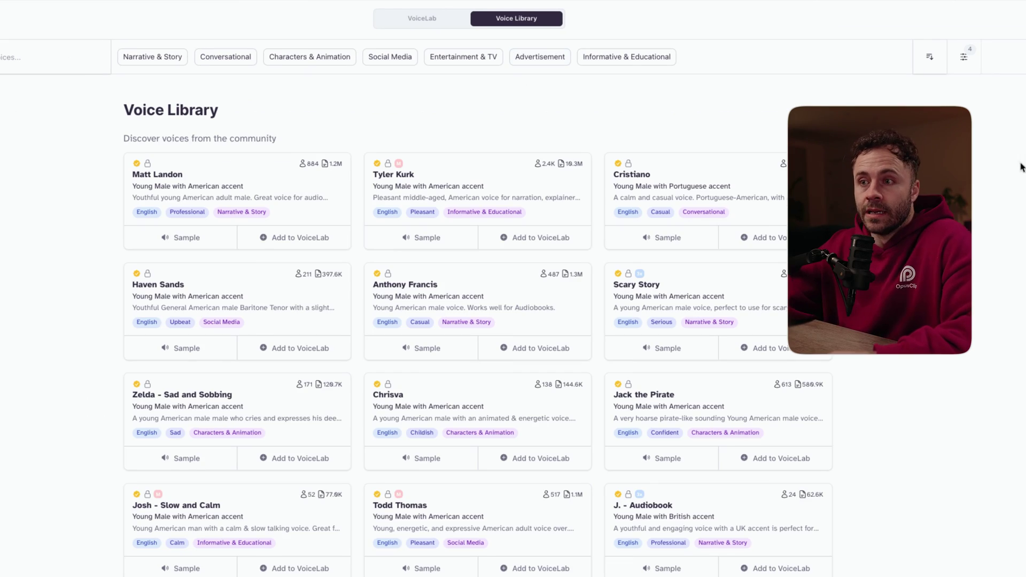
pyautogui.scroll(-4, 1022, 167)
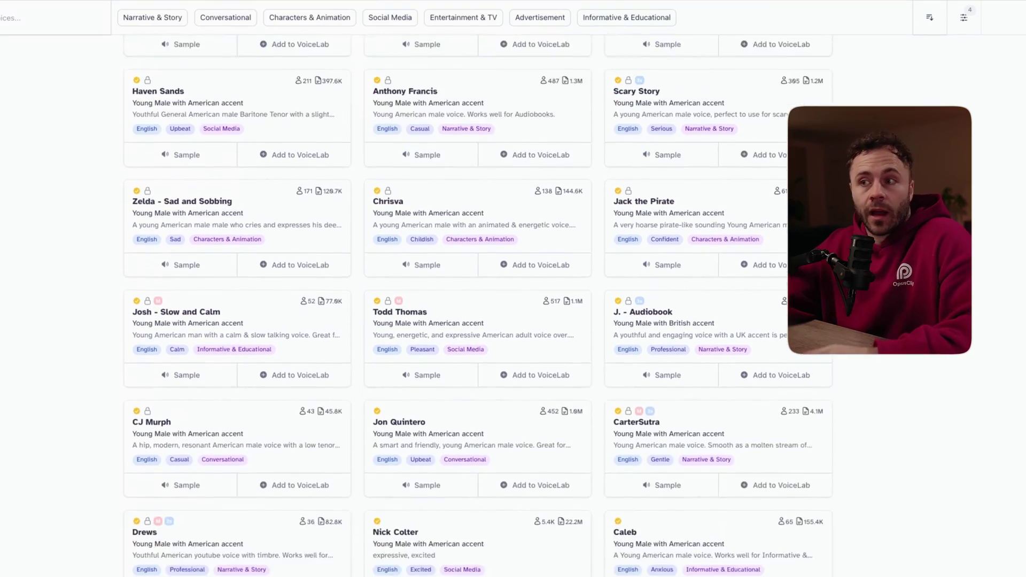
pyautogui.scroll(-7, 511, 304)
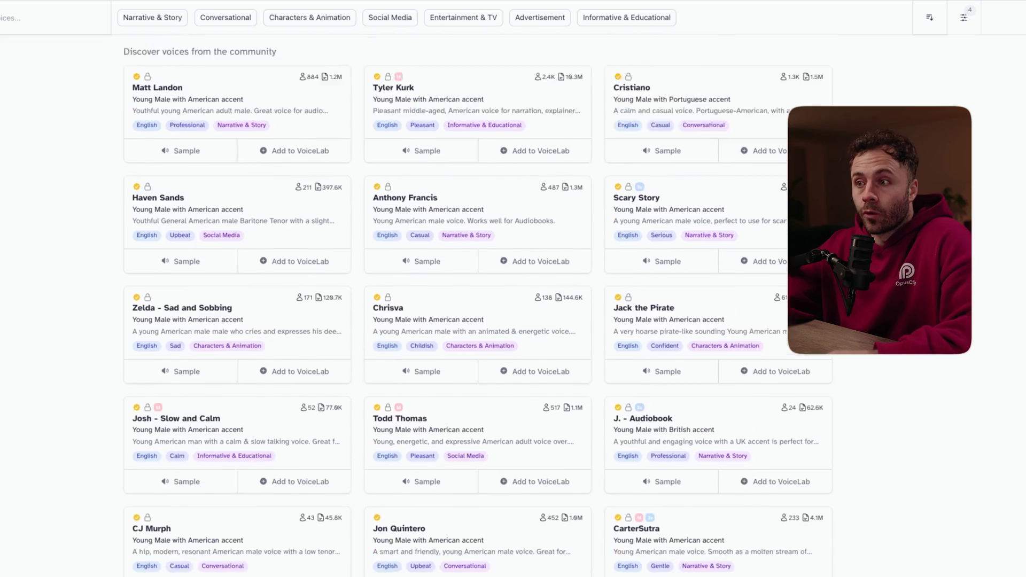
pyautogui.scroll(2, 513, 288)
# Step: View the library's sort options, then expand the advanced filters and keep the category set to Professional
pyautogui.click(930, 58)
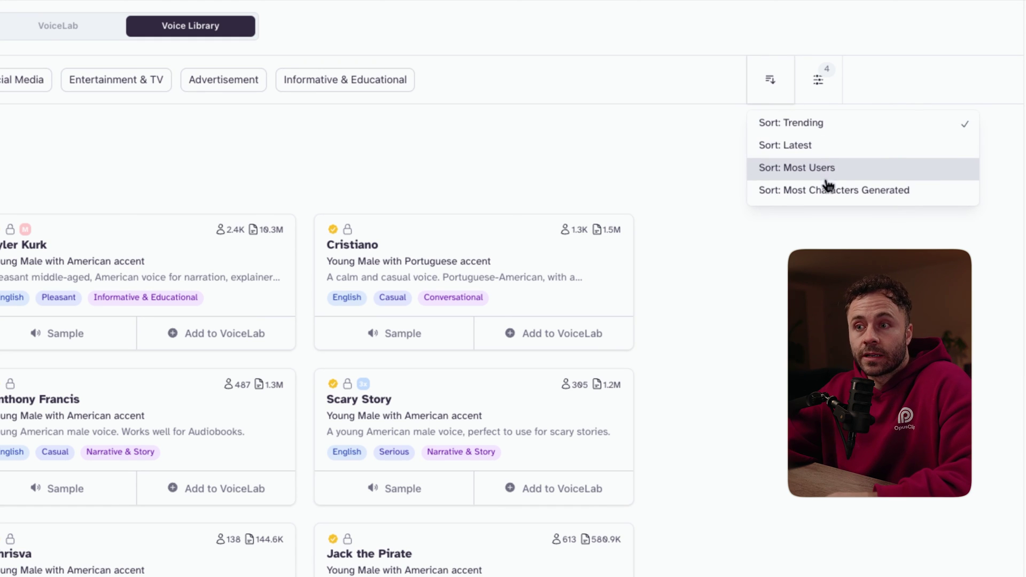
pyautogui.click(827, 92)
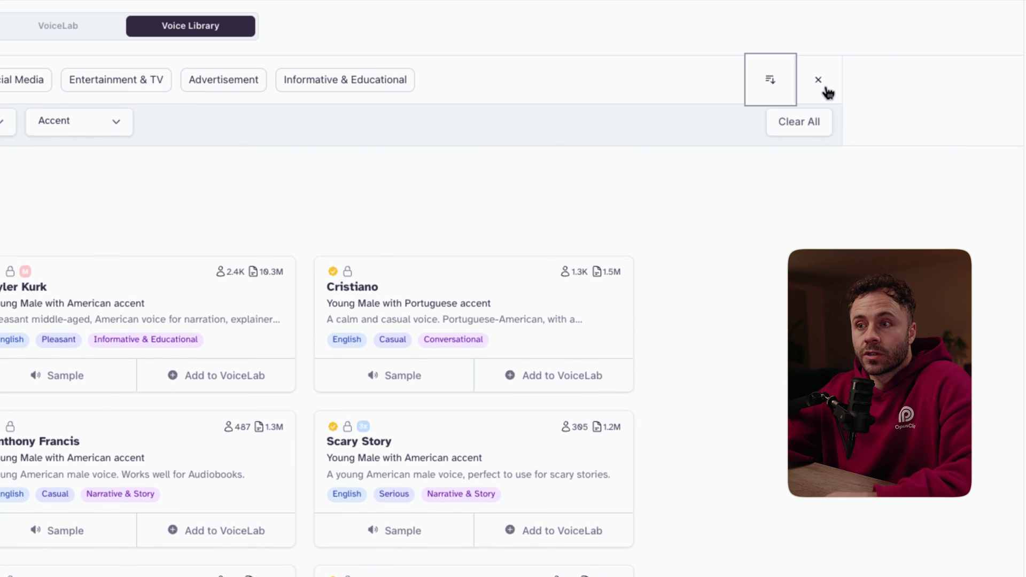
pyautogui.click(233, 127)
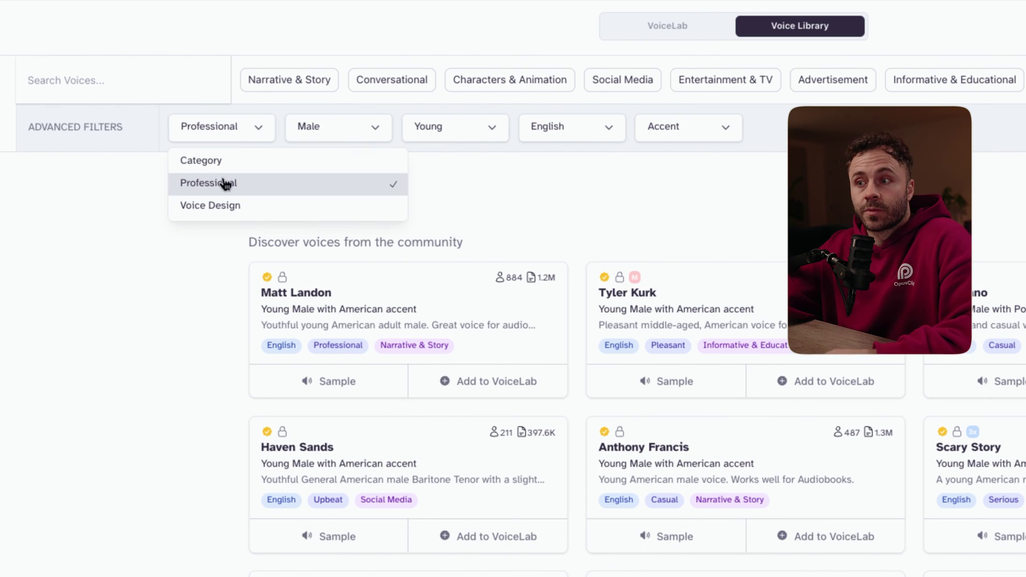
pyautogui.click(224, 183)
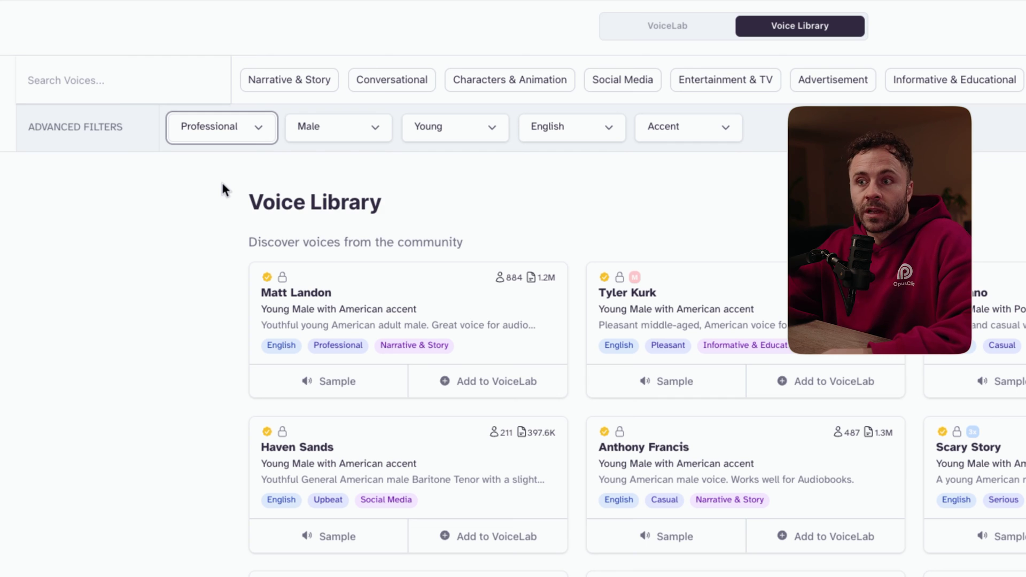
# Step: Check the gender, age and language filter options and set the accent filter to British
pyautogui.click(355, 138)
pyautogui.click(497, 134)
pyautogui.click(458, 134)
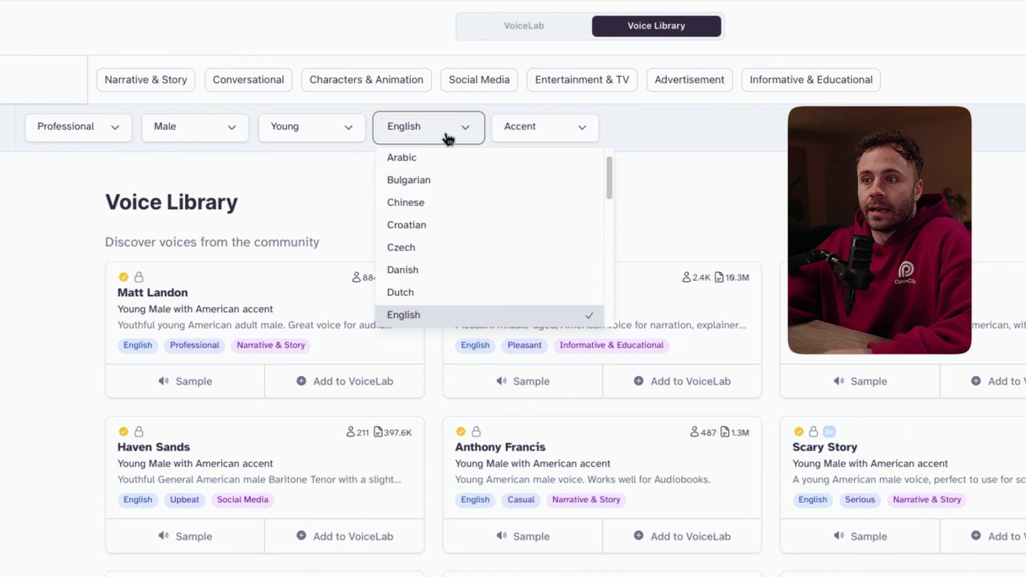
pyautogui.click(622, 131)
pyautogui.click(611, 227)
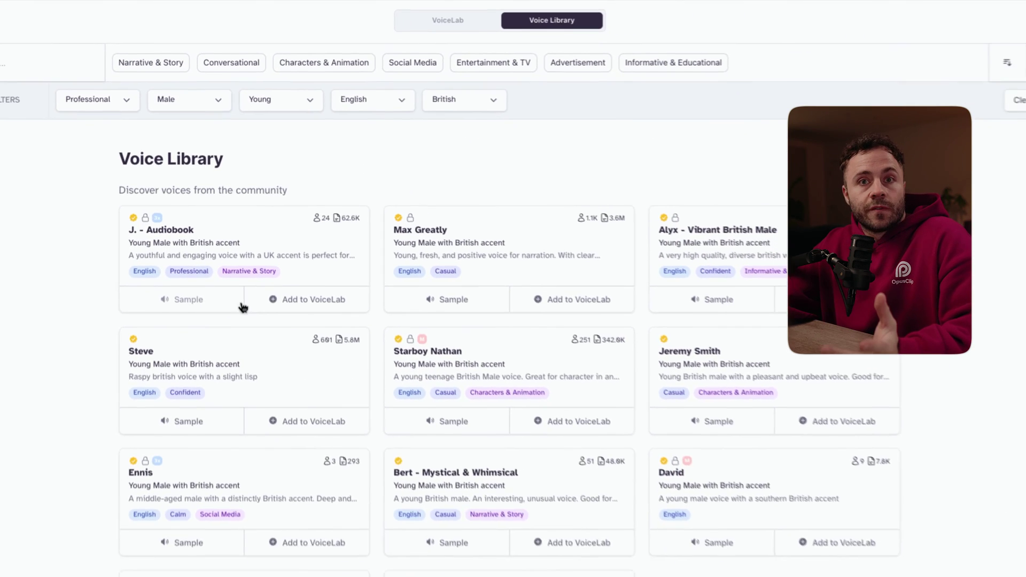
# Step: Add the J. - Audiobook voice to VoiceLab under its existing name and return to the VoiceLab overview
pyautogui.click(336, 346)
pyautogui.click(551, 357)
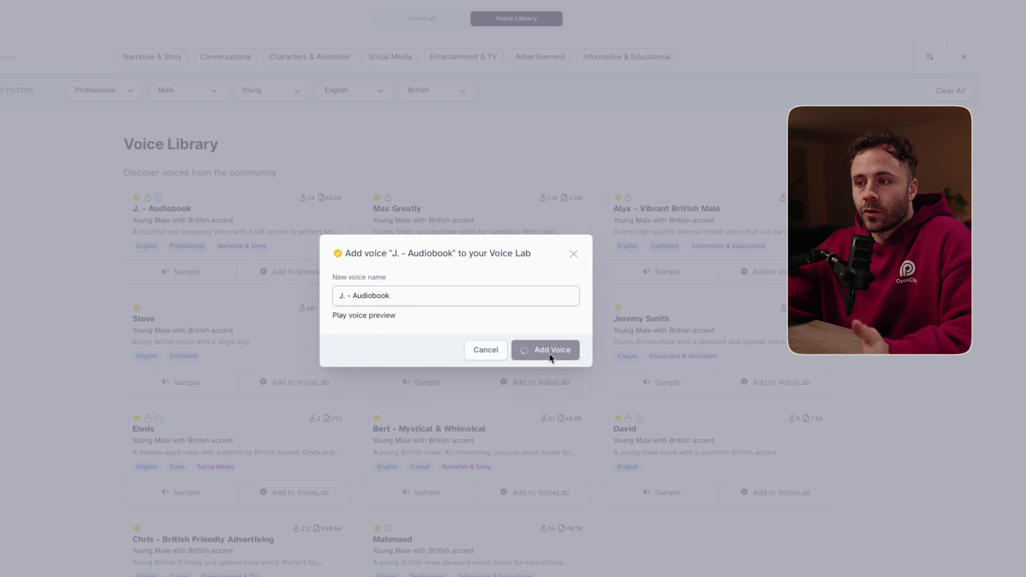
pyautogui.click(428, 25)
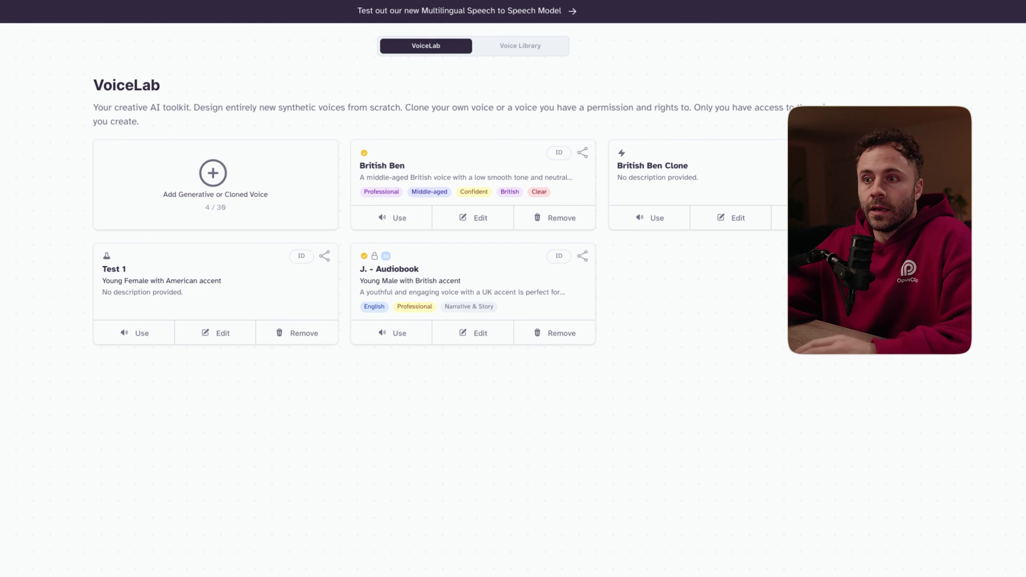
# Step: Return to Speech Synthesis and choose the J. - Audiobook voice for Text to Speech
pyautogui.click(21, 46)
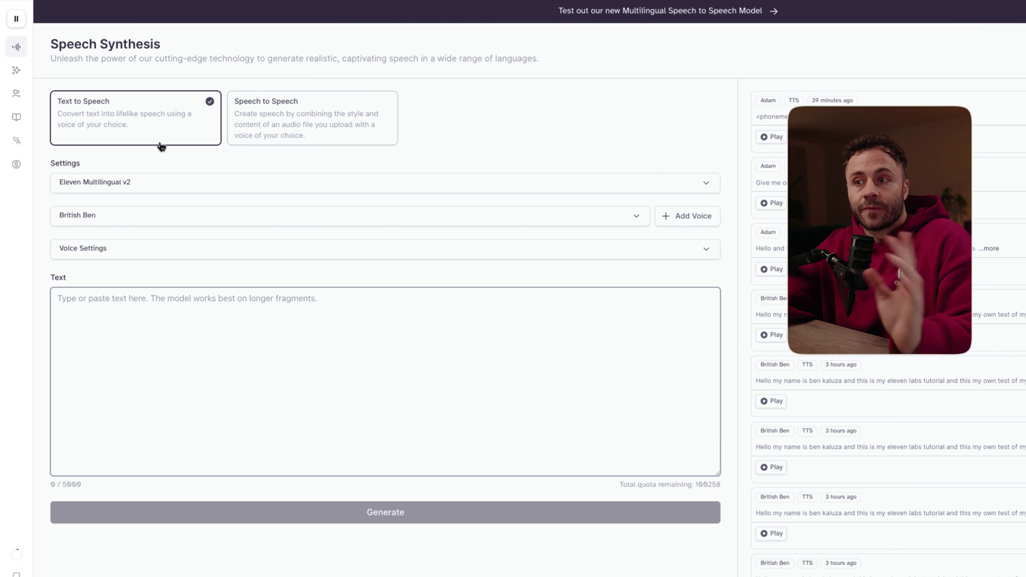
pyautogui.click(608, 226)
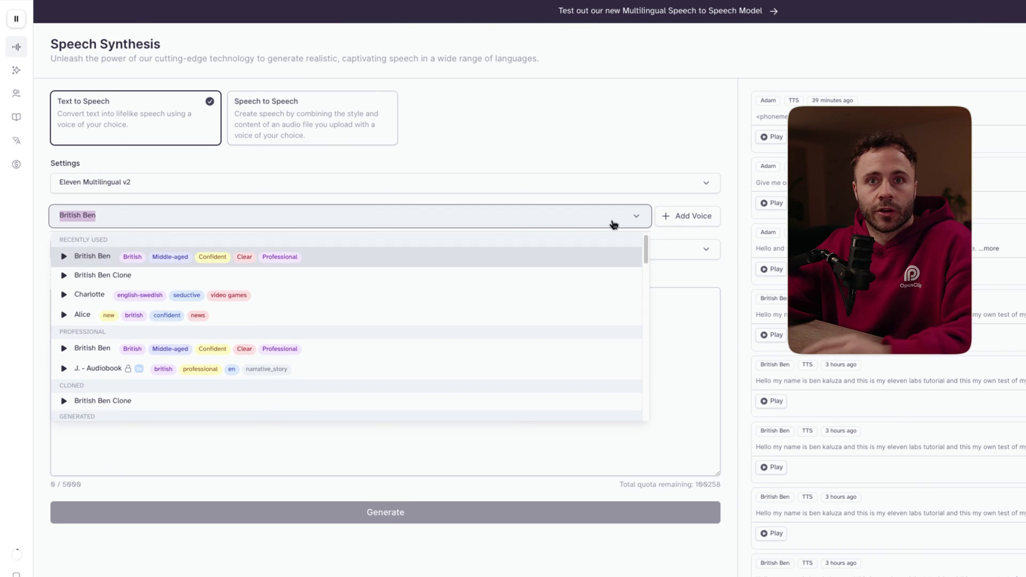
pyautogui.click(107, 371)
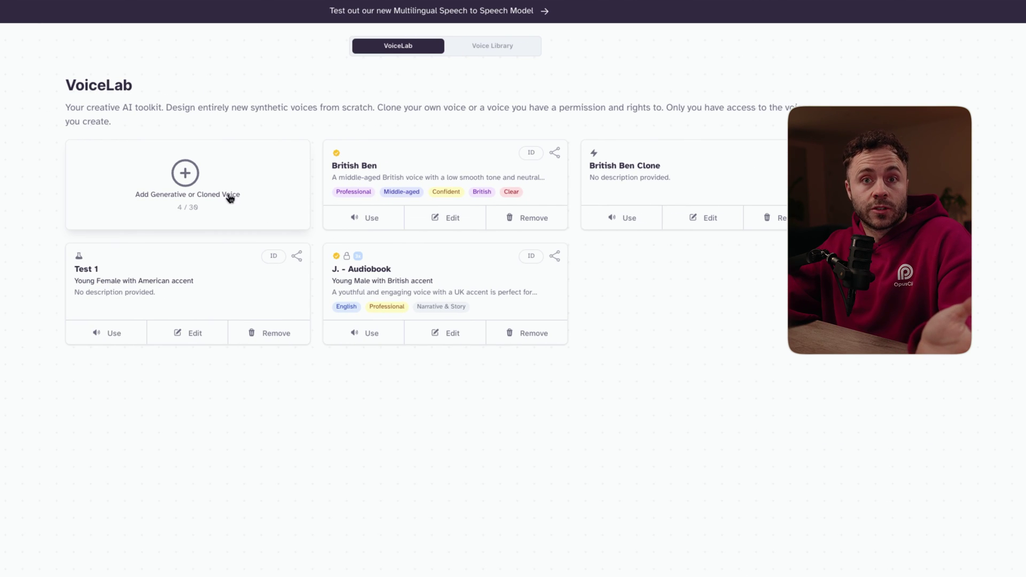
# Step: Start an Instant Voice Cloning voice, name it with the speaker's first name plus "test", and upload the ElevenLabs audio sample
pyautogui.click(188, 187)
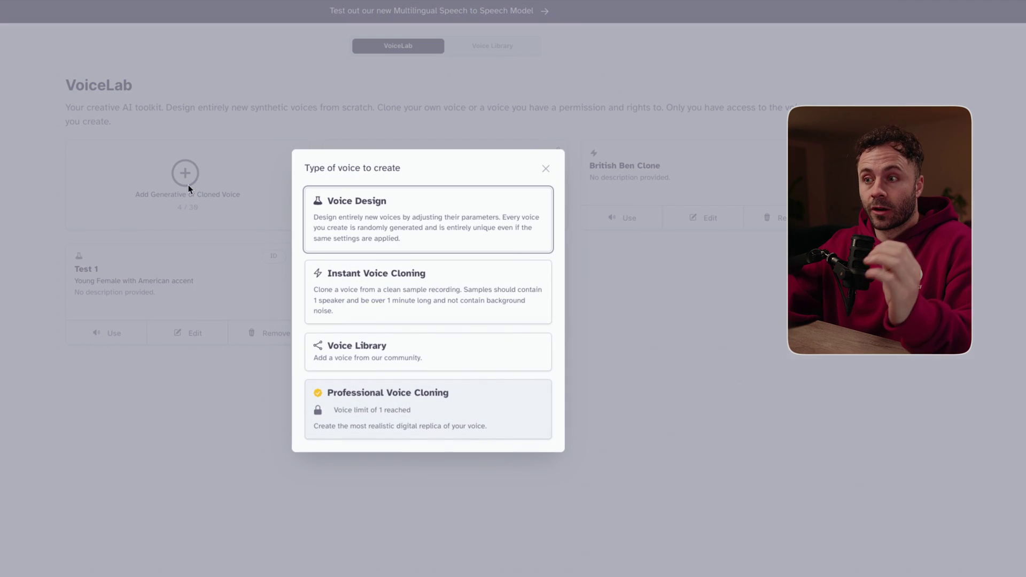
pyautogui.click(363, 278)
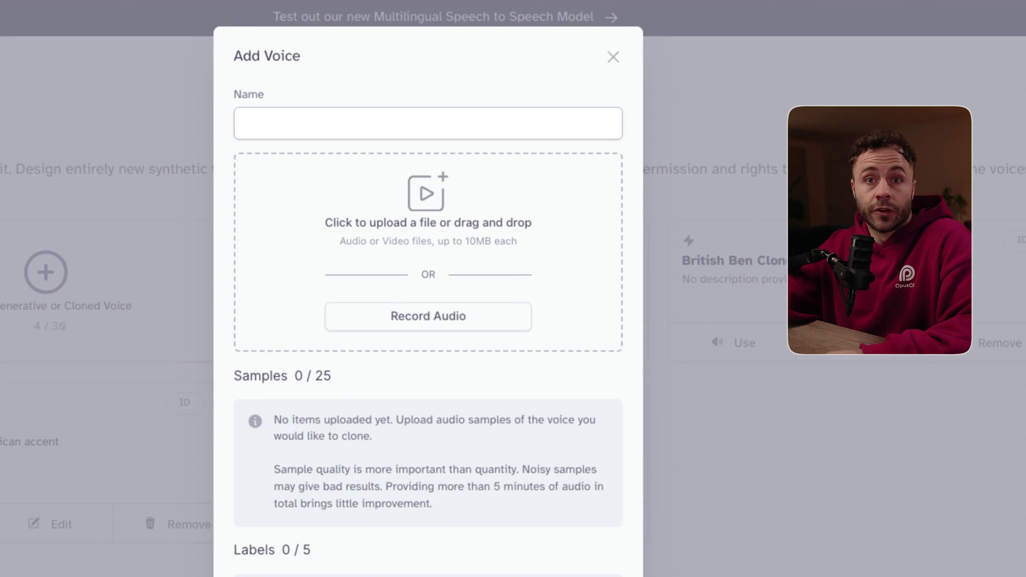
pyautogui.click(281, 111)
pyautogui.write('Ben test')
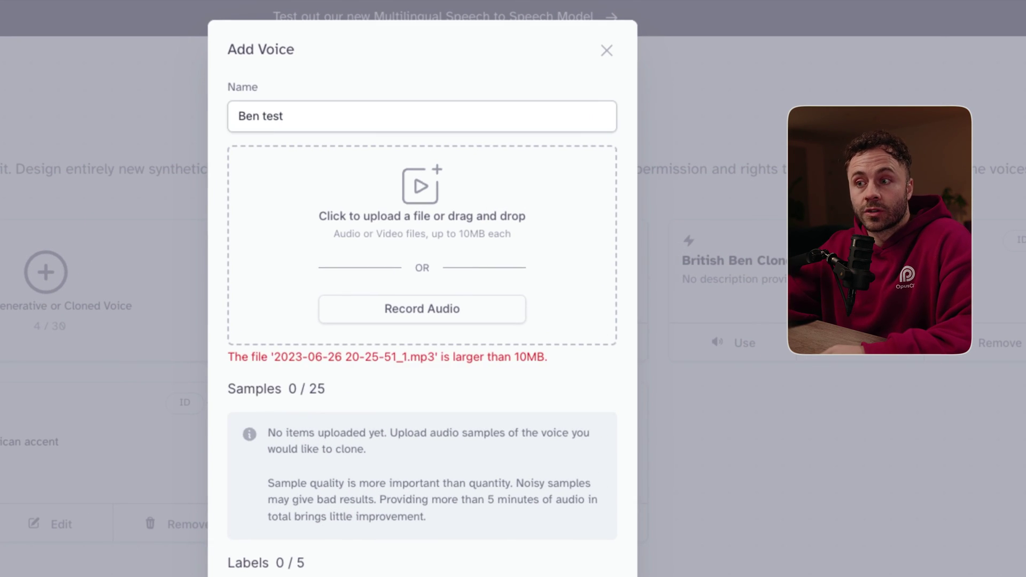
pyautogui.moveTo(513, 576); pyautogui.dragTo(462, 244)
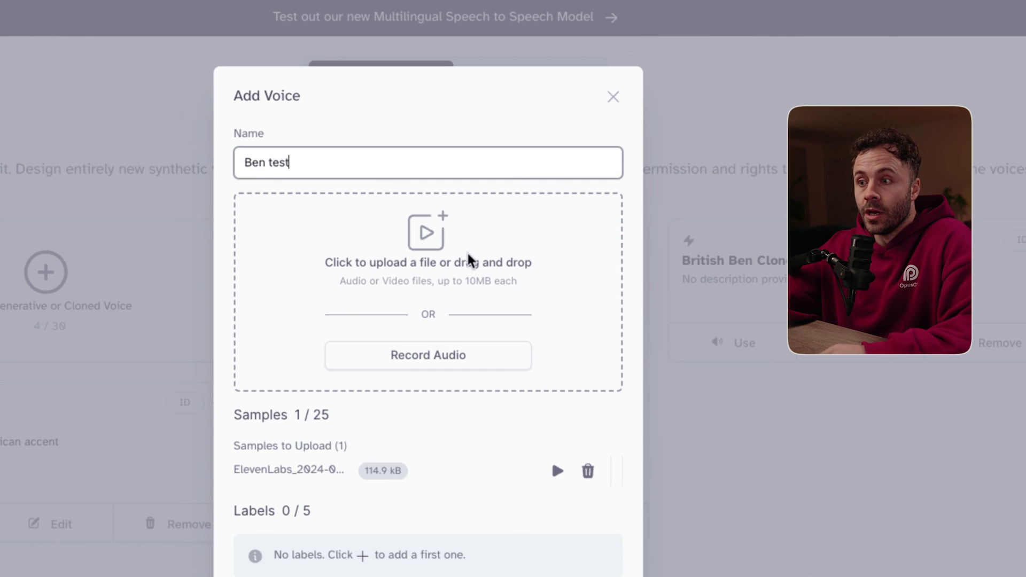
# Step: Open an empty label entry for the cloned voice and tick the rights and consent confirmation
pyautogui.scroll(-6, 467, 253)
pyautogui.click(376, 224)
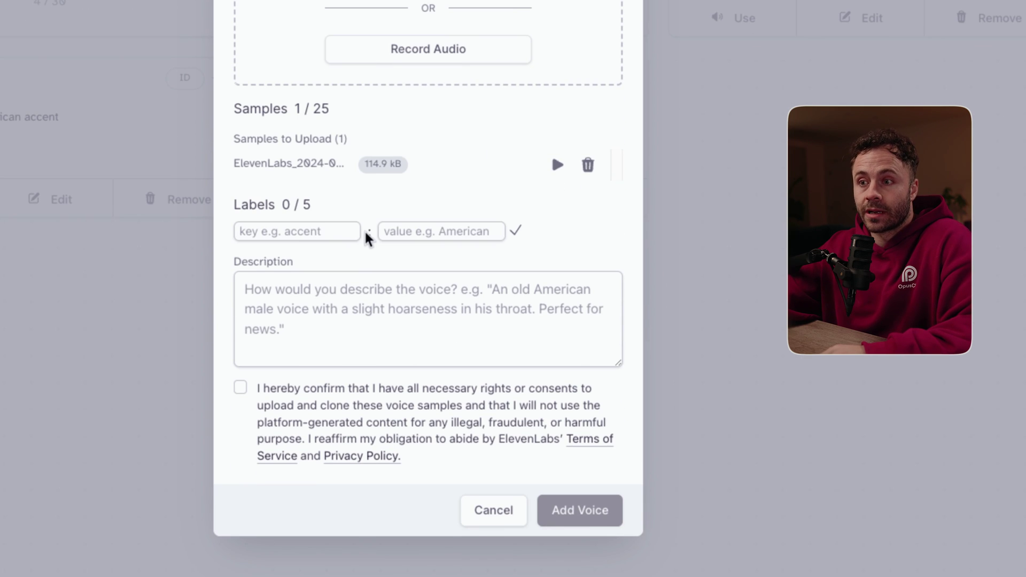
pyautogui.click(313, 230)
pyautogui.click(240, 387)
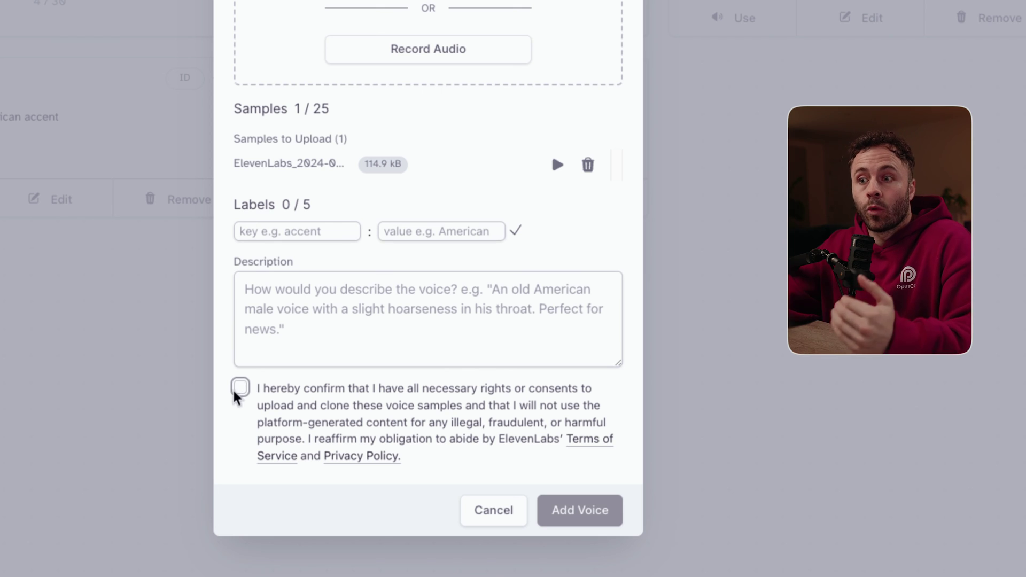